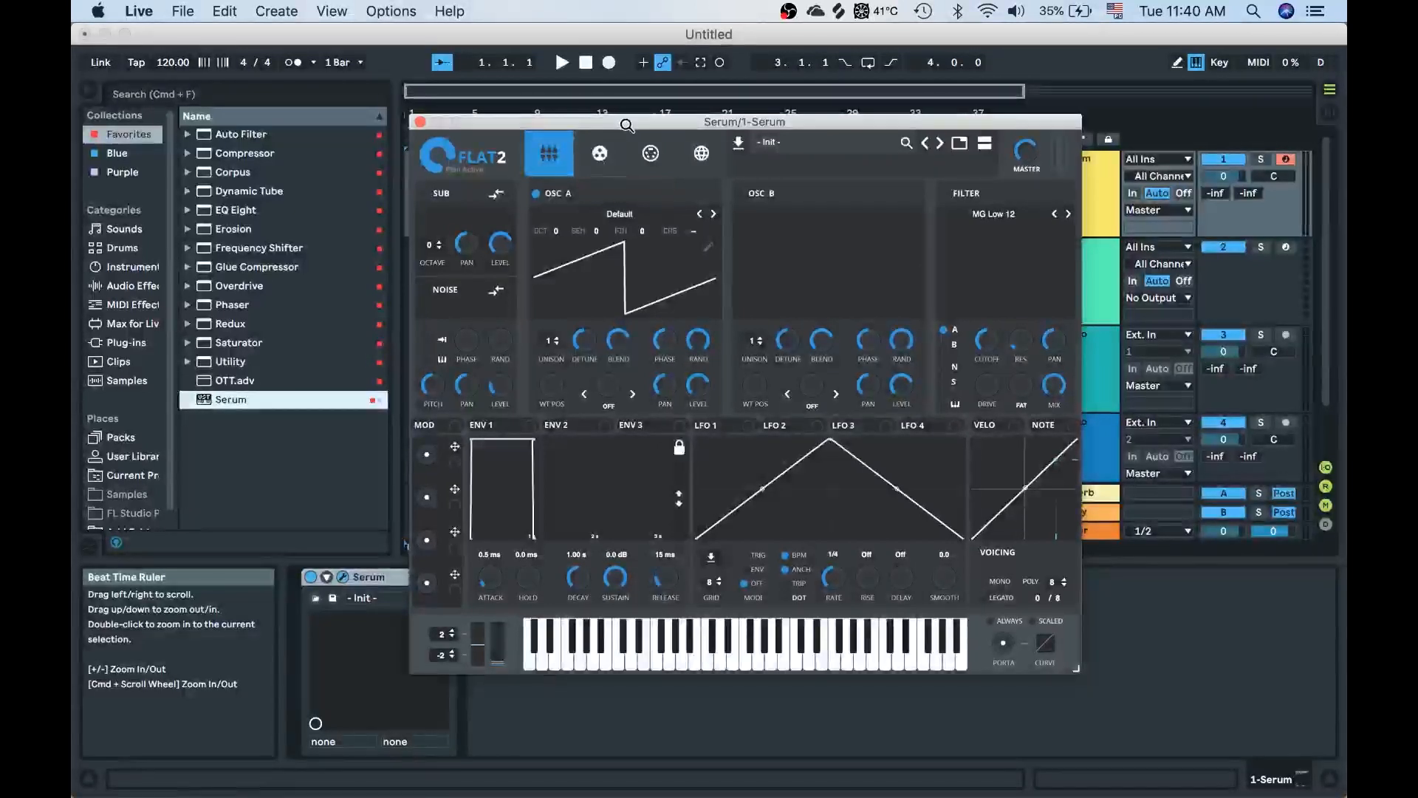
Step: Enable oscillator B in Serum and raise its octave to +1
{"action": "left_click_drag", "start_coordinate": [626, 125], "coordinate": [629, 111]}
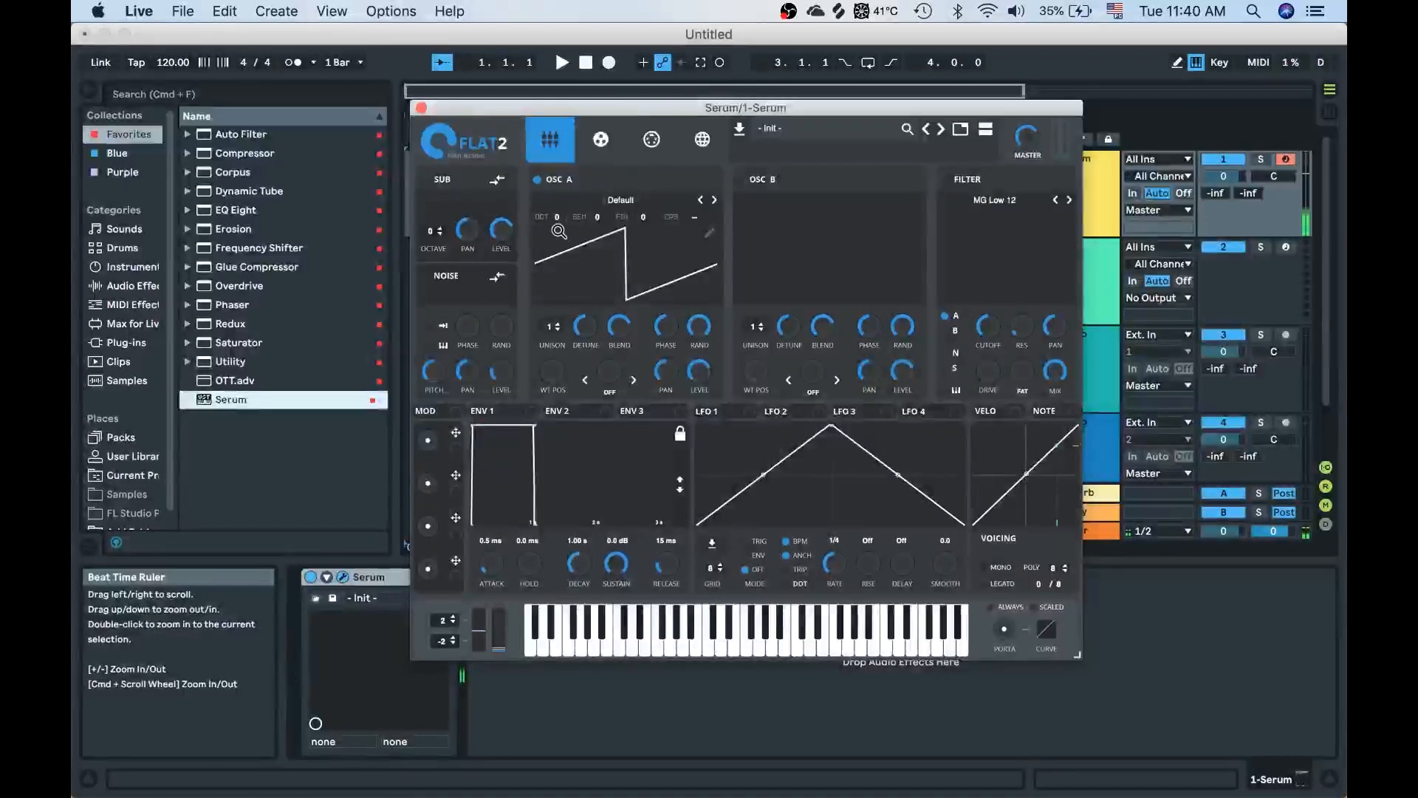
{"action": "left_click", "coordinate": [756, 182]}
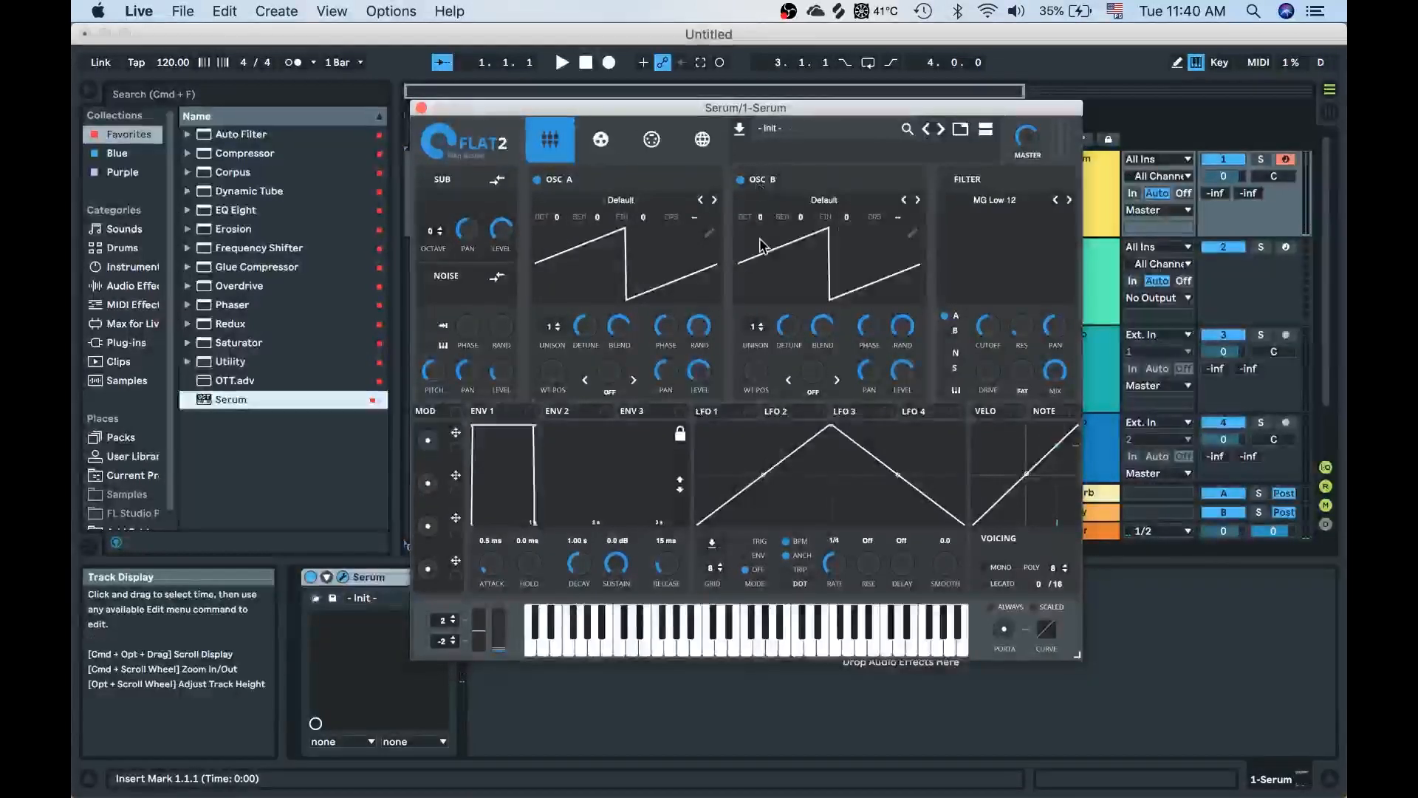
{"action": "left_click_drag", "start_coordinate": [760, 217], "coordinate": [761, 207]}
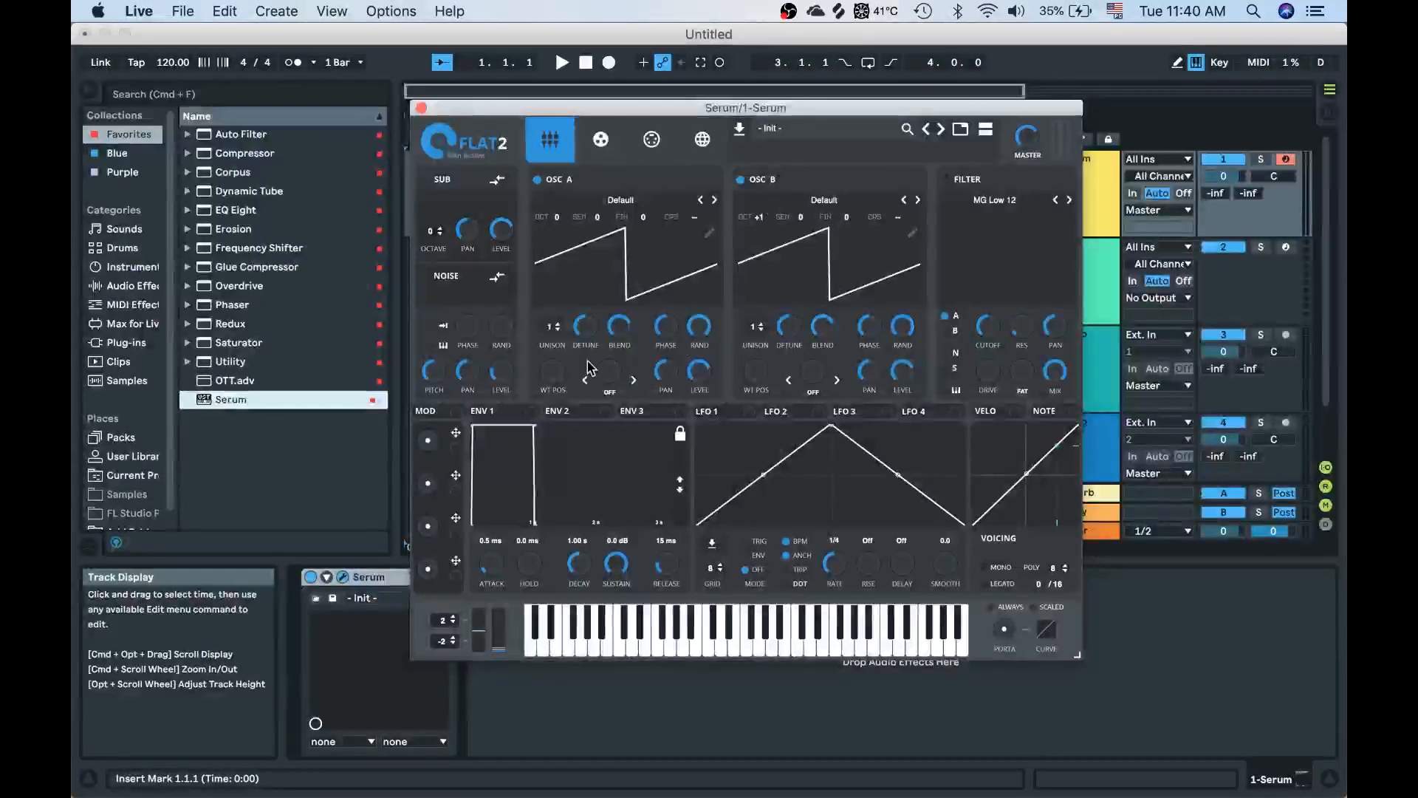
Step: Set oscillator A's unison to 2 voices, reduce its detune, and play a few notes to test the sound
{"action": "left_click_drag", "start_coordinate": [553, 331], "coordinate": [578, 398]}
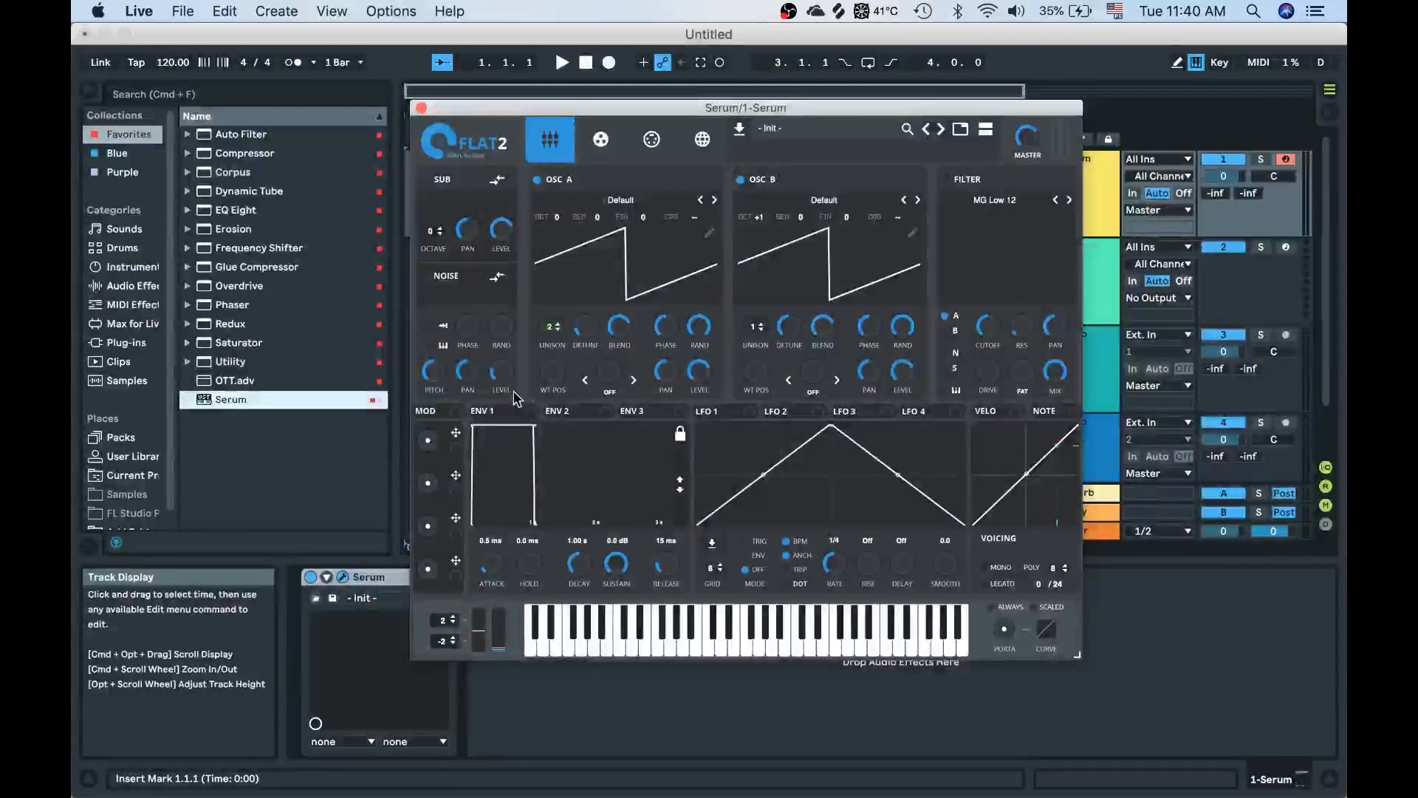
{"action": "key", "text": "a"}
{"action": "key", "text": "g"}
{"action": "key", "text": "h"}
{"action": "key", "text": "f"}
{"action": "key", "text": "a"}
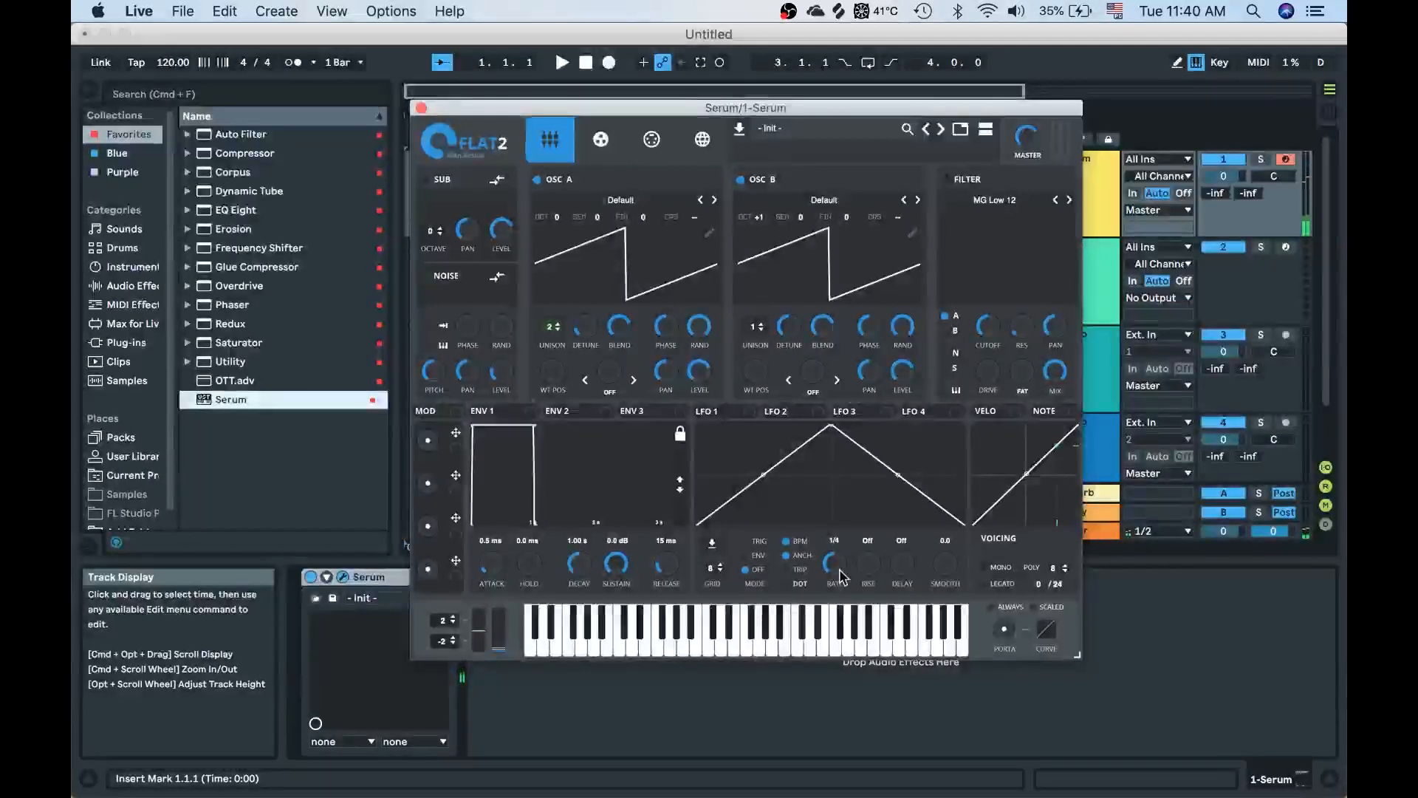
Step: Turn the levels of oscillators A and B down to 0% and assign Env 2 to modulate both levels
{"action": "left_click_drag", "start_coordinate": [703, 376], "coordinate": [715, 640]}
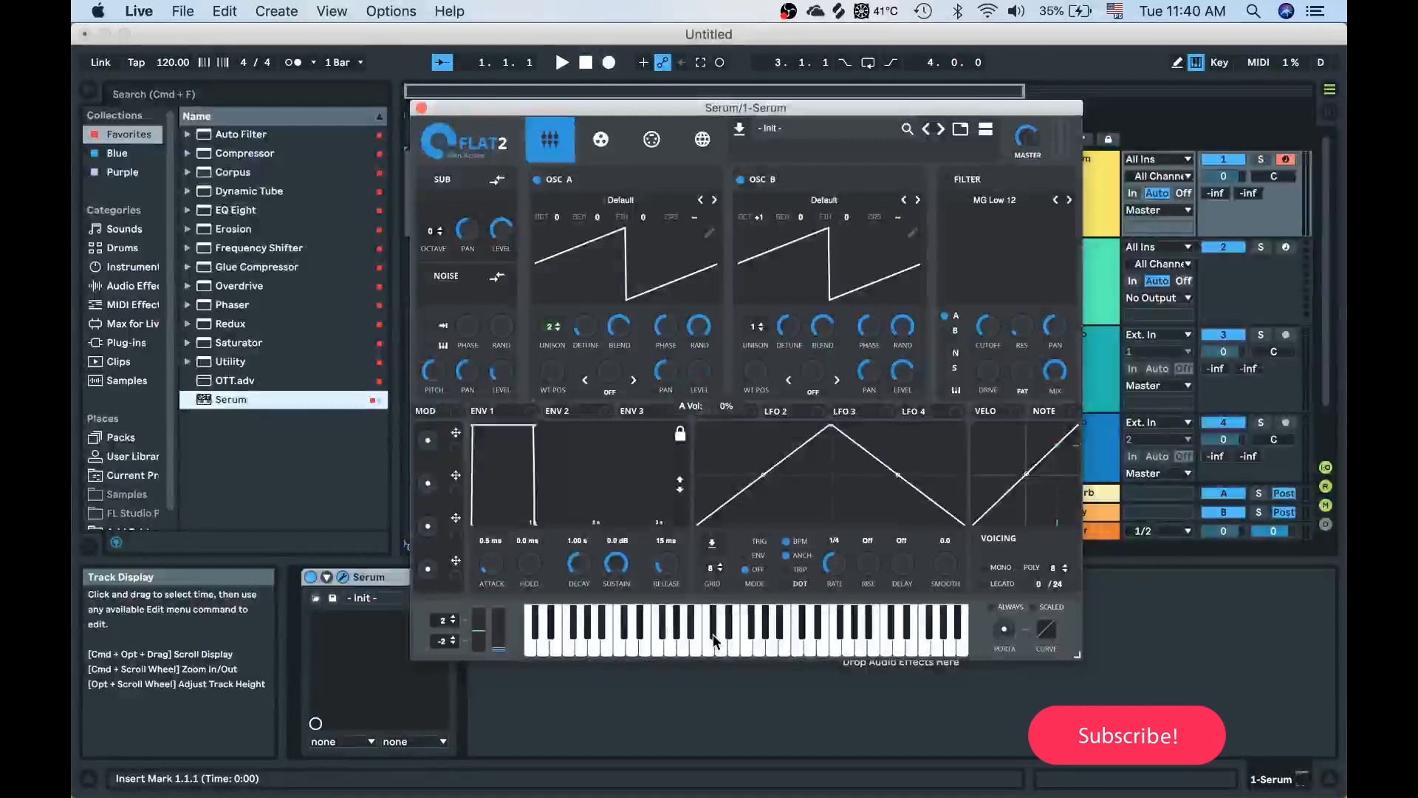
{"action": "left_click_drag", "start_coordinate": [903, 378], "coordinate": [836, 715]}
{"action": "left_click_drag", "start_coordinate": [567, 412], "coordinate": [704, 375]}
{"action": "left_click_drag", "start_coordinate": [565, 412], "coordinate": [898, 375]}
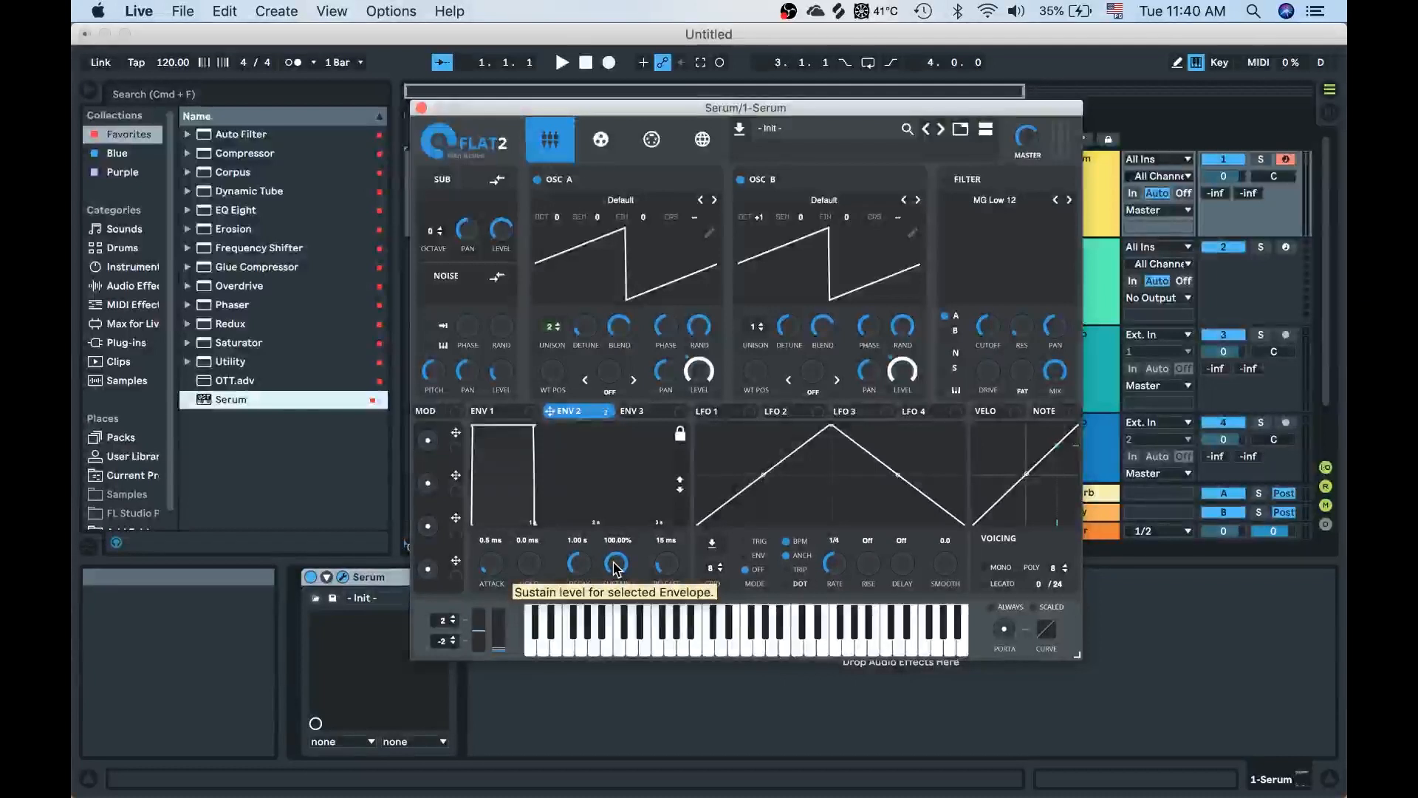
Step: Set Env 2's sustain to 0% and its decay to 744 ms, and play notes to test the pluck
{"action": "left_click_drag", "start_coordinate": [615, 566], "coordinate": [597, 788]}
{"action": "left_click_drag", "start_coordinate": [578, 565], "coordinate": [576, 576]}
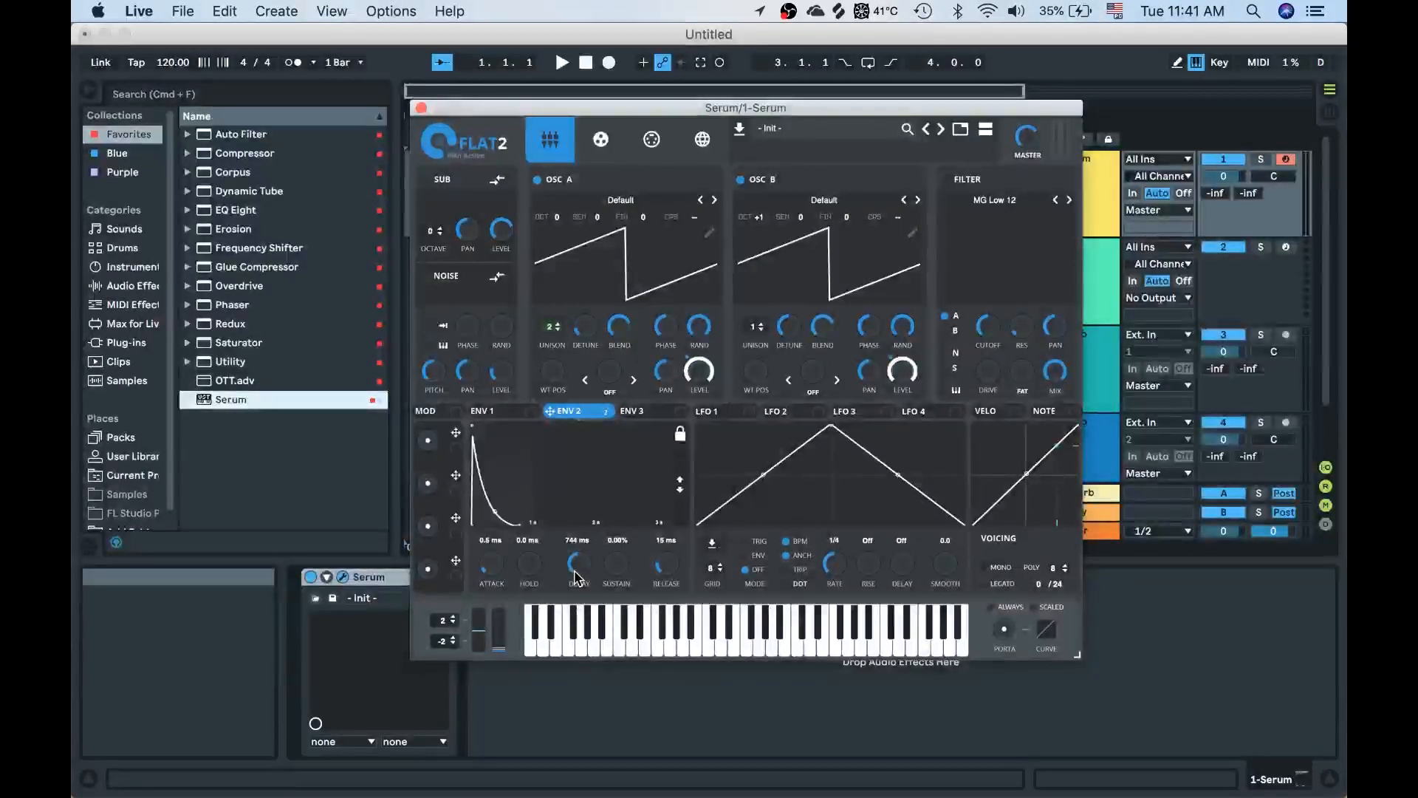
{"action": "key", "text": "g"}
{"action": "key", "text": "h"}
{"action": "key", "text": "s"}
{"action": "key", "text": "d"}
{"action": "key", "text": "f"}
{"action": "key", "text": "g"}
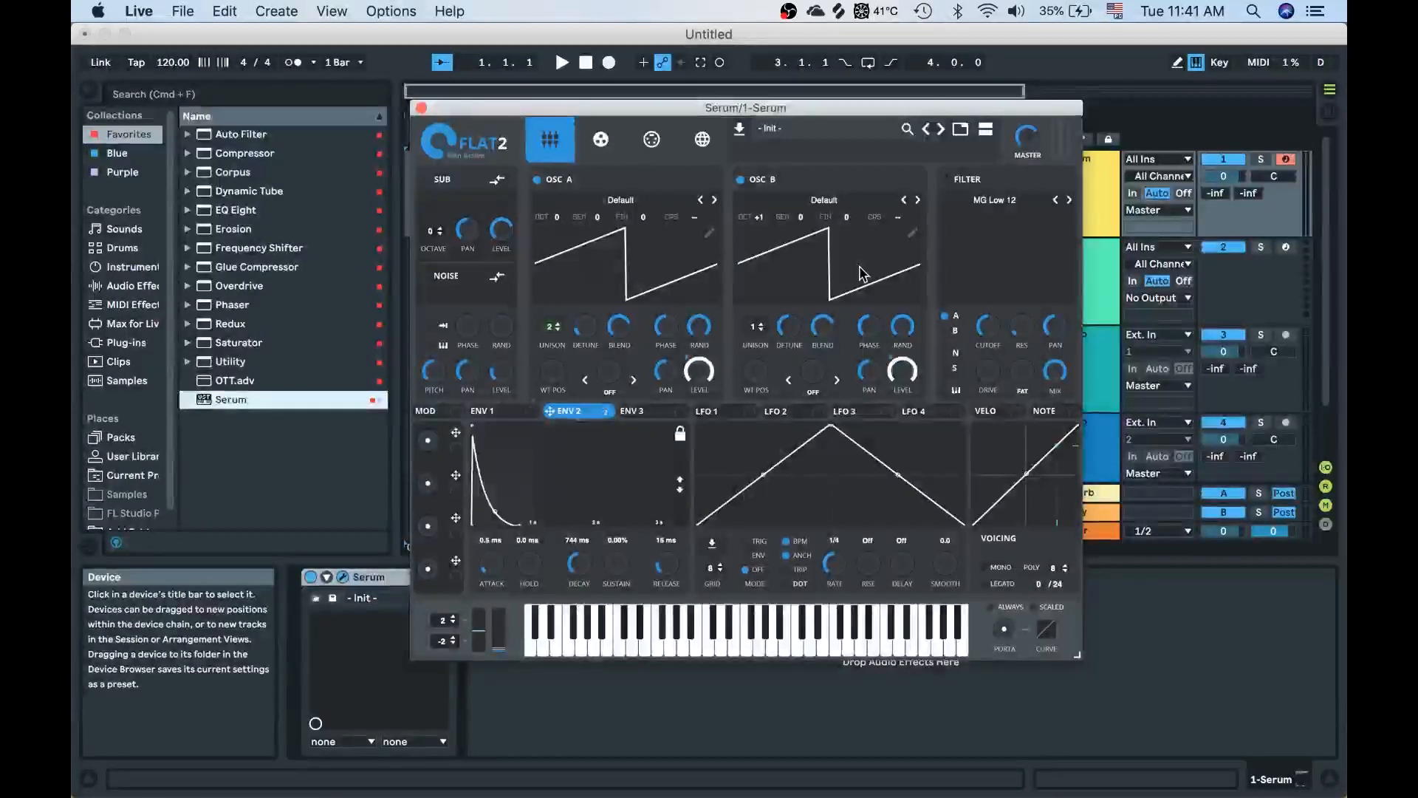
Step: Enable the MG Low 12 filter for oscillators A and B and assign Env 2 to its cutoff
{"action": "left_click", "coordinate": [947, 180]}
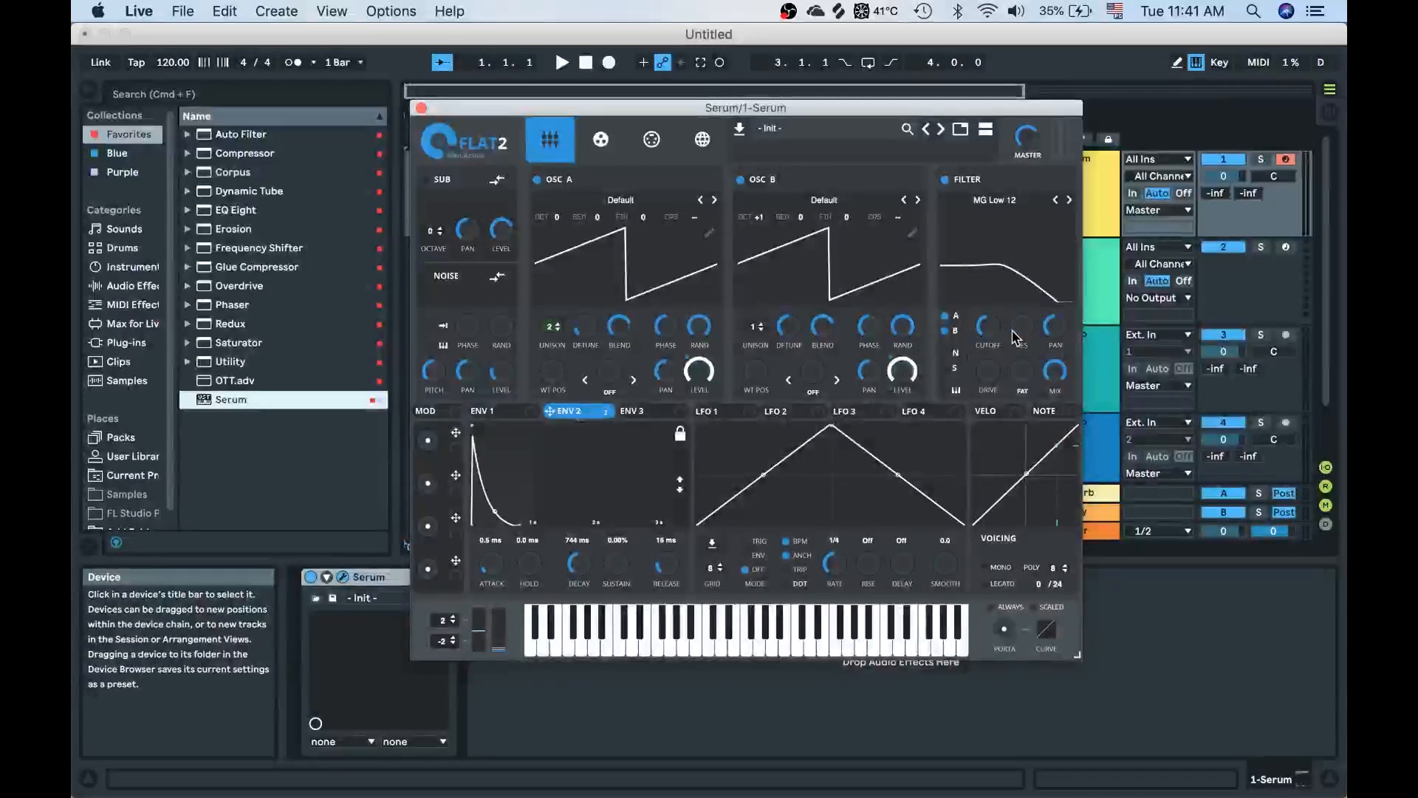
{"action": "key", "text": "f"}
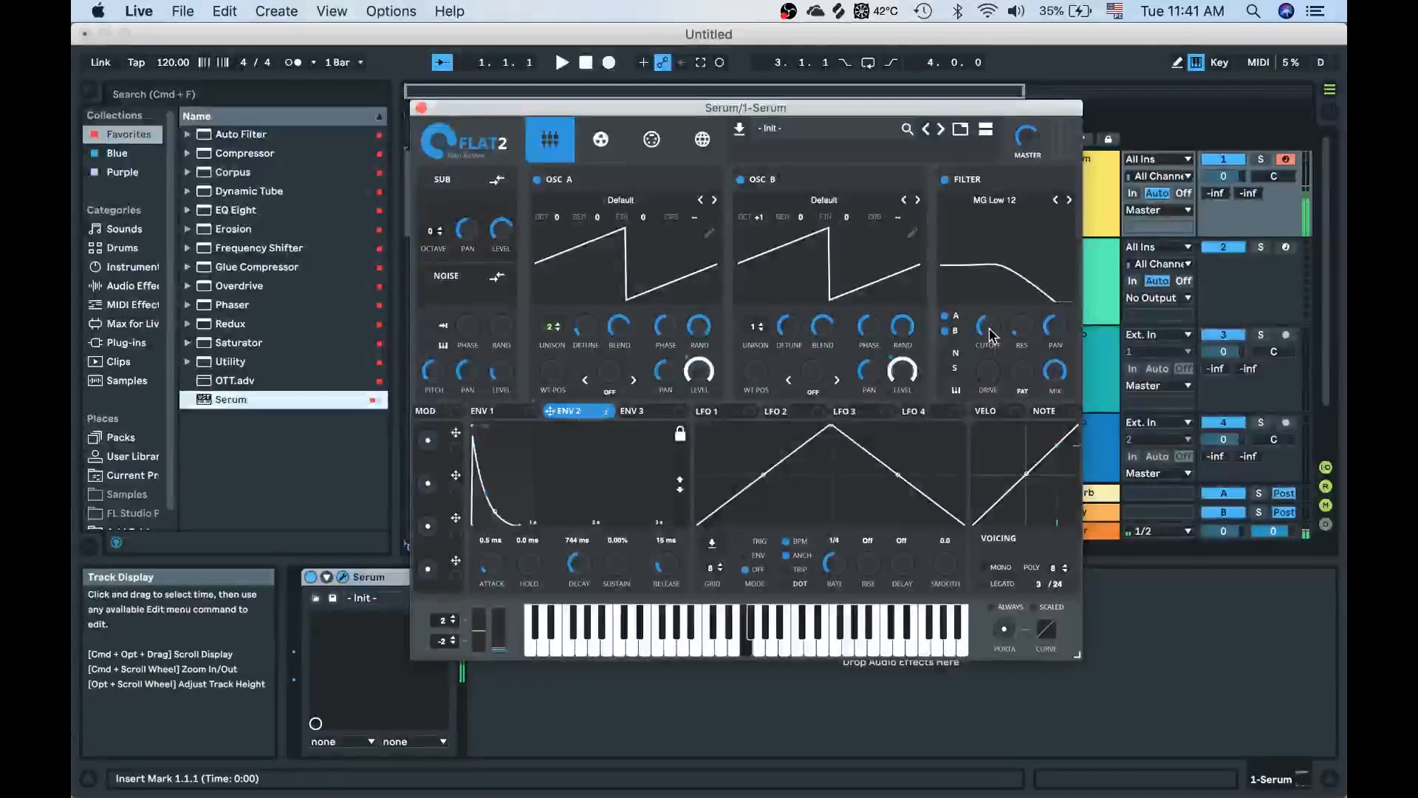
{"action": "left_click_drag", "start_coordinate": [584, 412], "coordinate": [975, 342]}
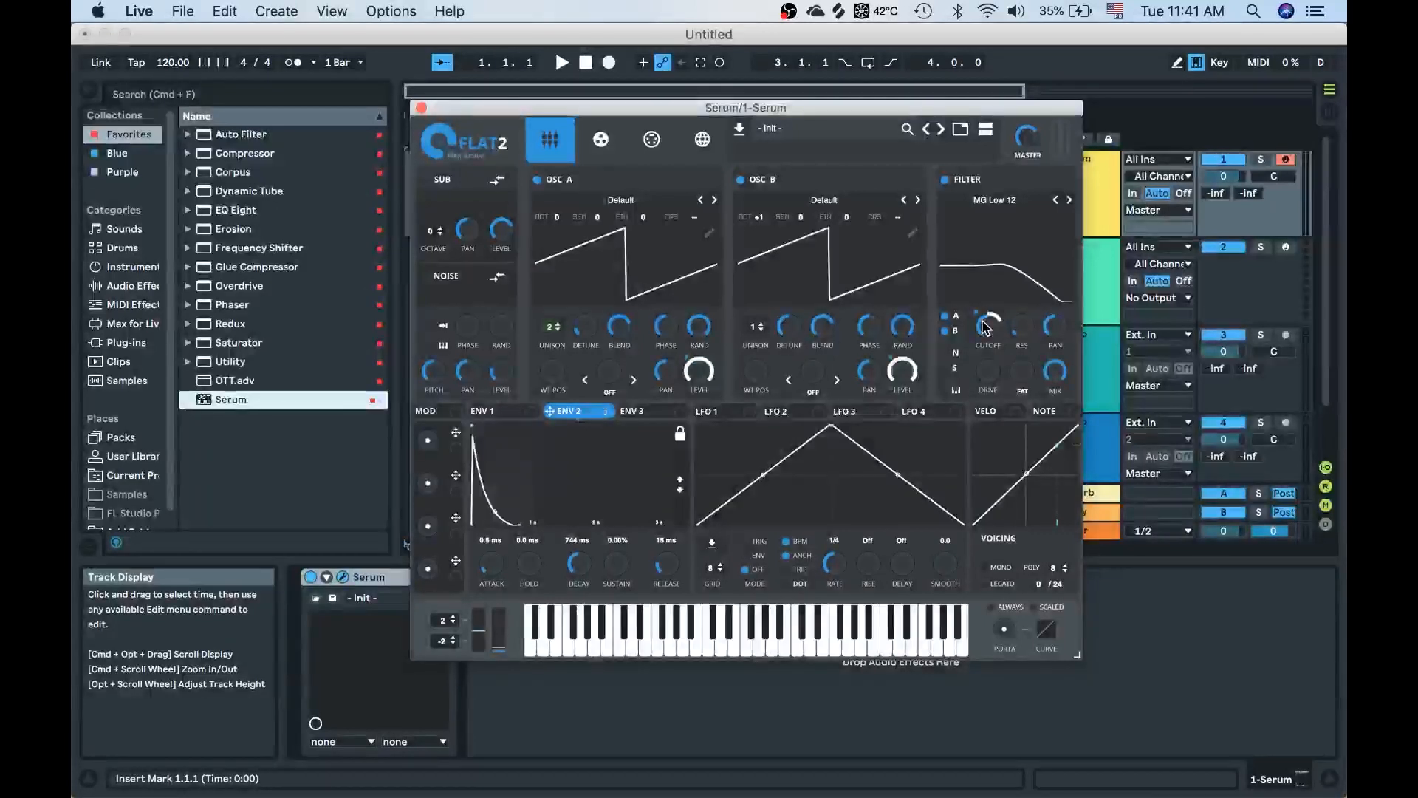
Step: Play a run of notes to audition the envelope-modulated filter
{"action": "key", "text": "g"}
{"action": "key", "text": "g"}
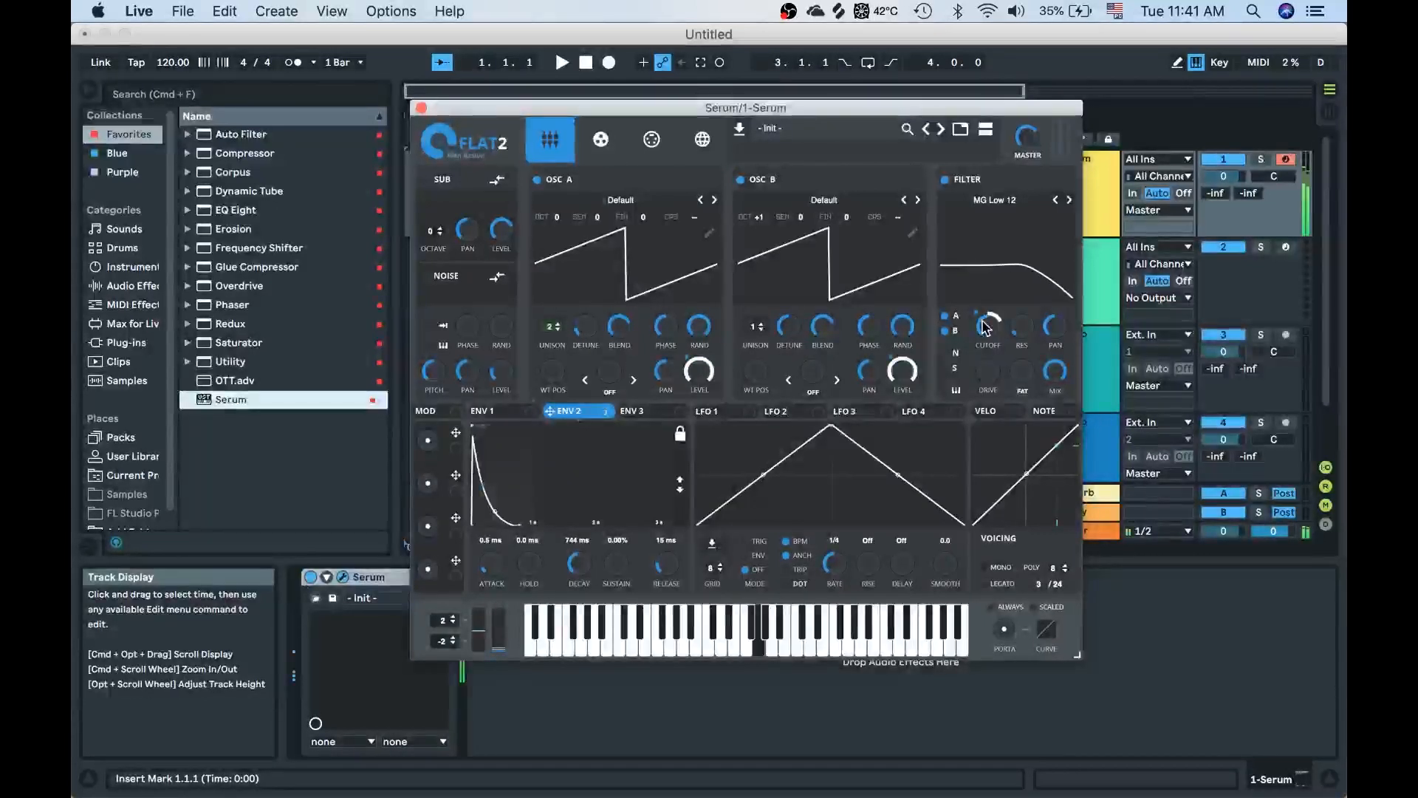
{"action": "key", "text": "h"}
{"action": "key", "text": "s"}
{"action": "key", "text": "d"}
{"action": "key", "text": "f"}
{"action": "key", "text": "l"}
{"action": "key", "text": "j"}
{"action": "key", "text": "g"}
{"action": "key", "text": "f"}
{"action": "key", "text": "d"}
{"action": "key", "text": "s"}
{"action": "key", "text": "d"}
Step: Slightly adjust the filter resonance and play a few notes to check it
{"action": "left_click_drag", "start_coordinate": [1019, 331], "coordinate": [1019, 330]}
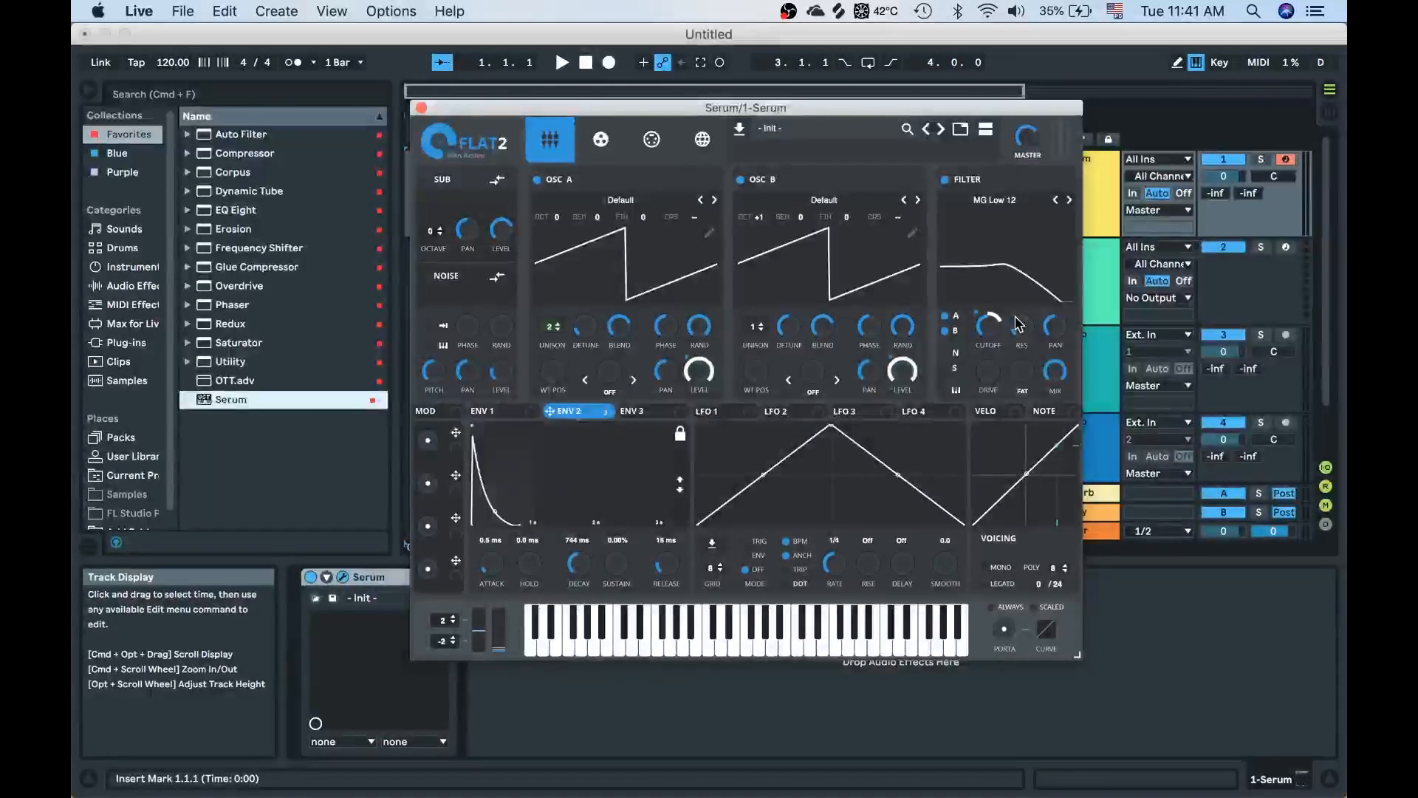
{"action": "key", "text": "f"}
{"action": "key", "text": "g"}
{"action": "key", "text": "h"}
{"action": "key", "text": "s"}
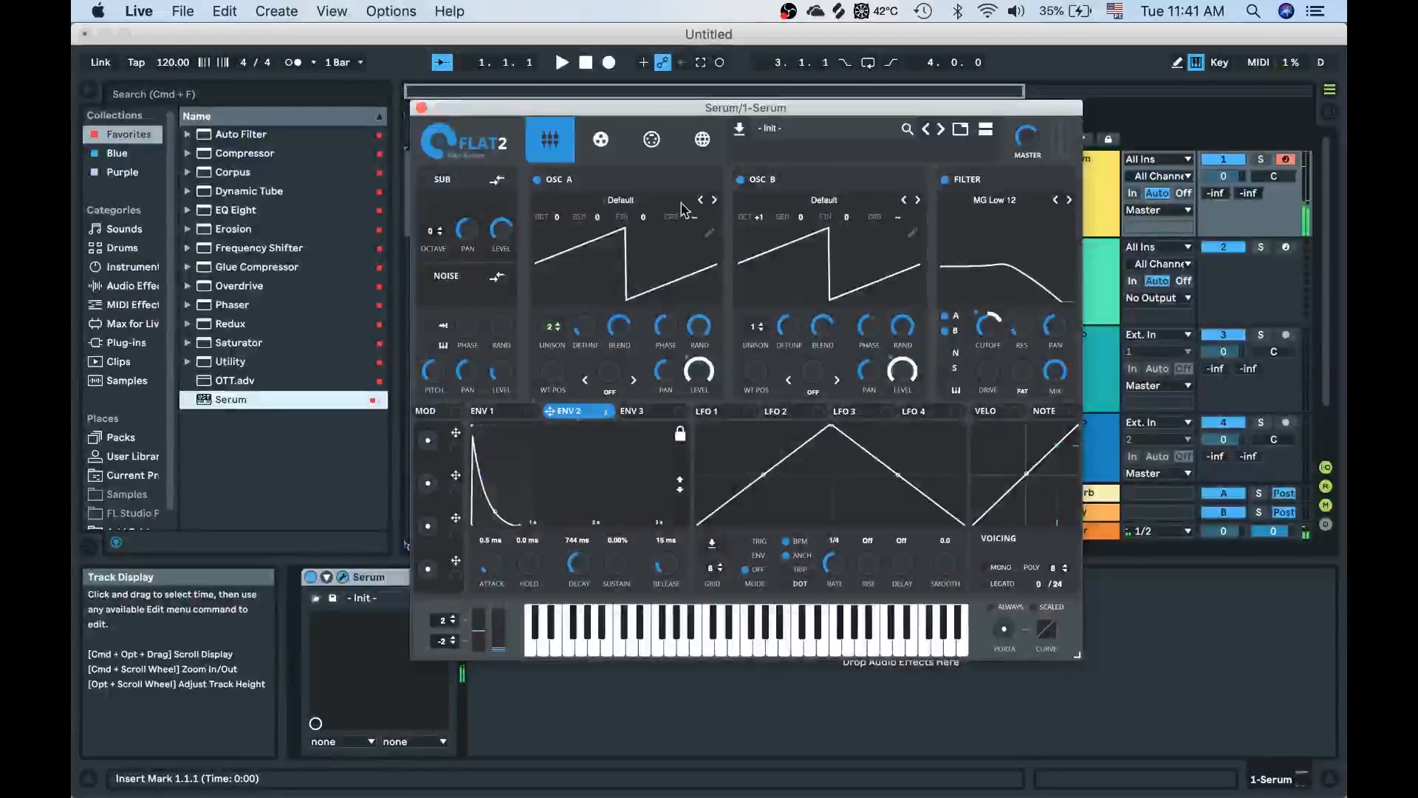
Step: Enable the Delay effect and set its right-channel timing offset to Dot
{"action": "left_click", "coordinate": [595, 148]}
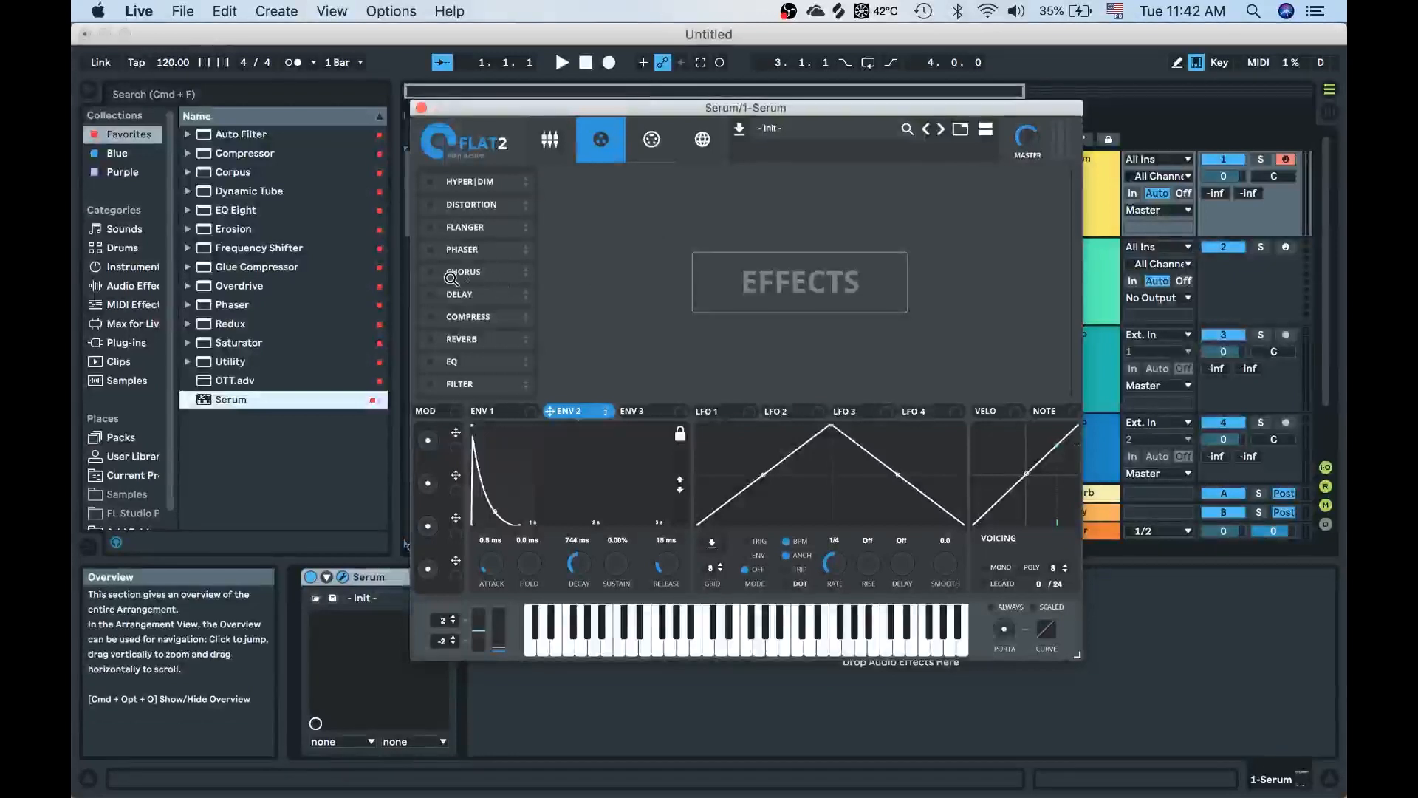
{"action": "left_click", "coordinate": [433, 295]}
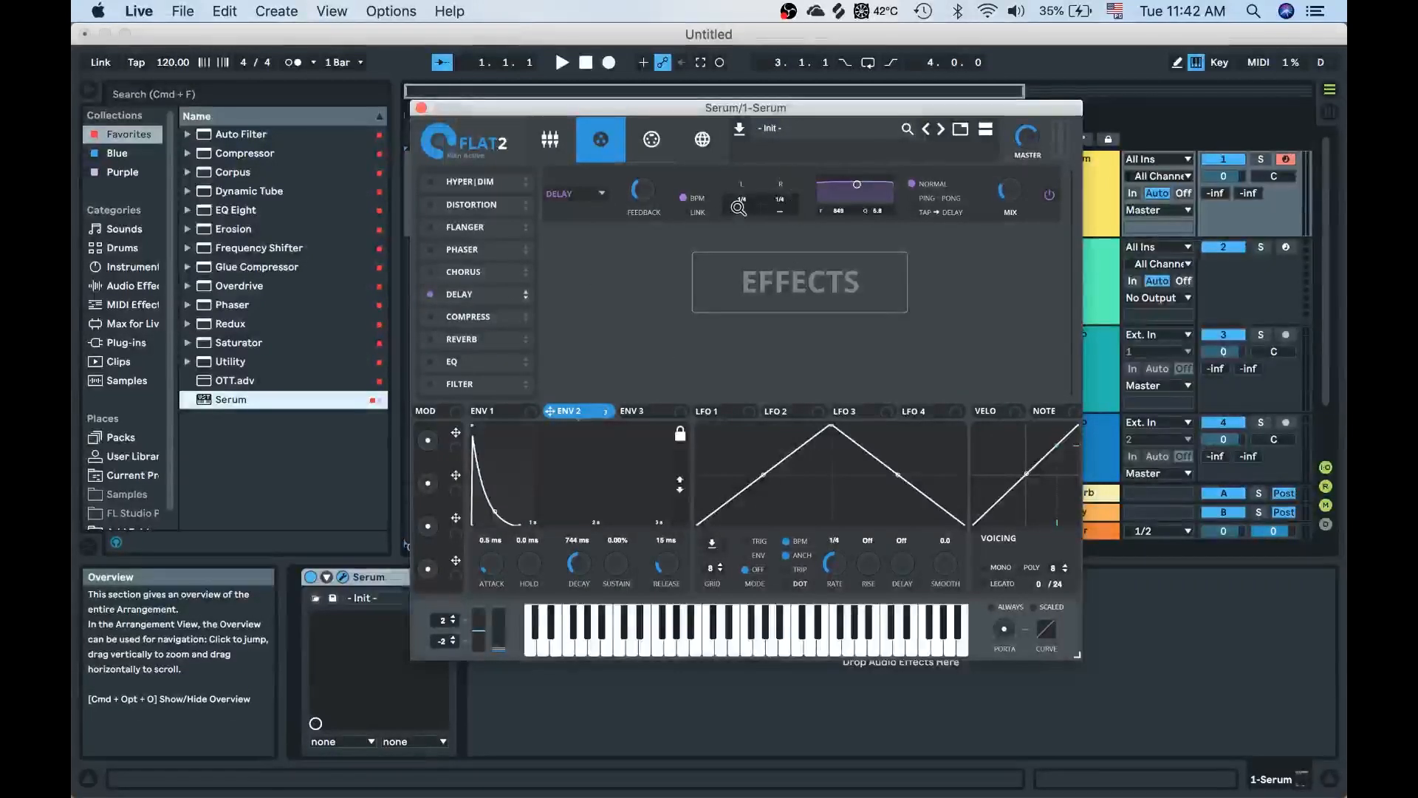
{"action": "left_click_drag", "start_coordinate": [783, 215], "coordinate": [789, 171]}
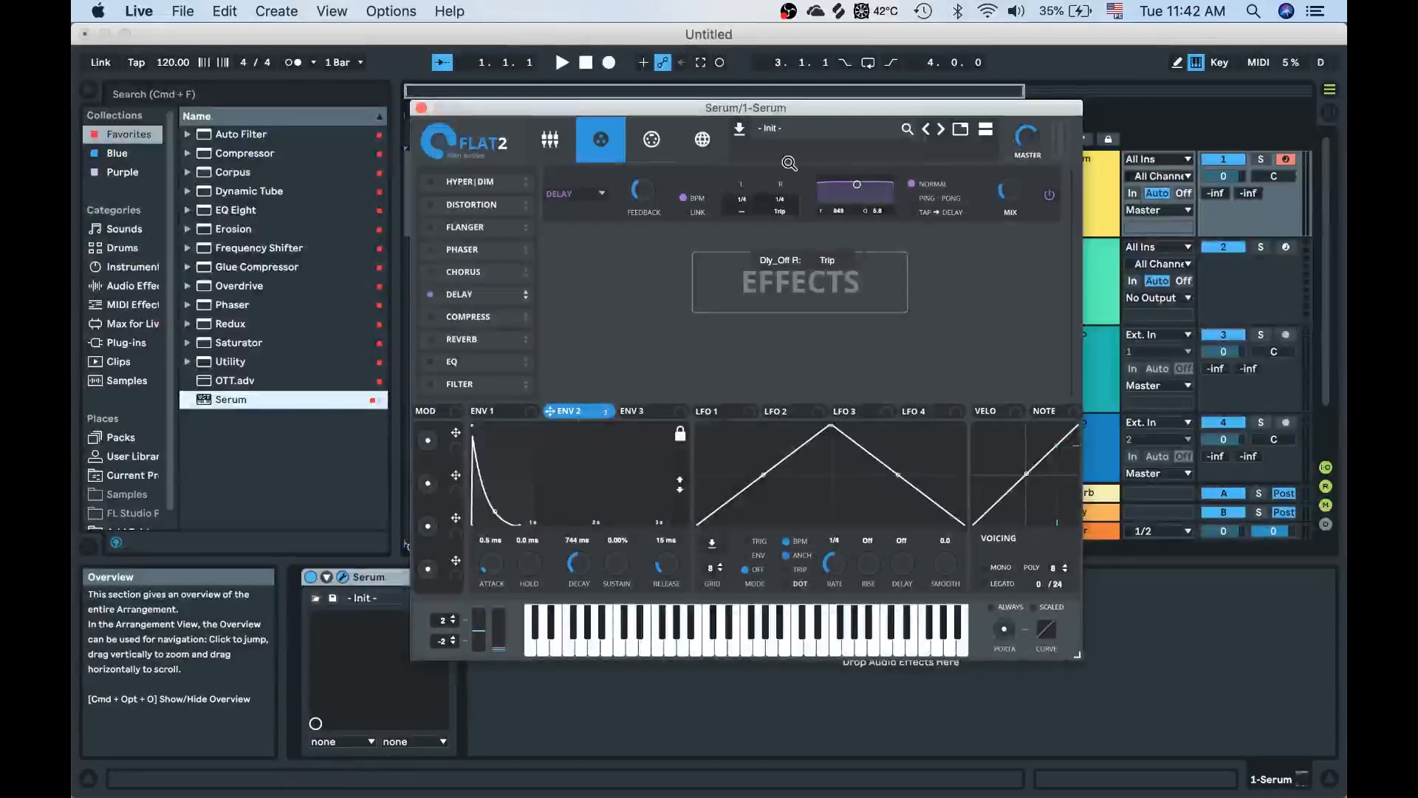
{"action": "left_click_drag", "start_coordinate": [796, 98], "coordinate": [797, 85]}
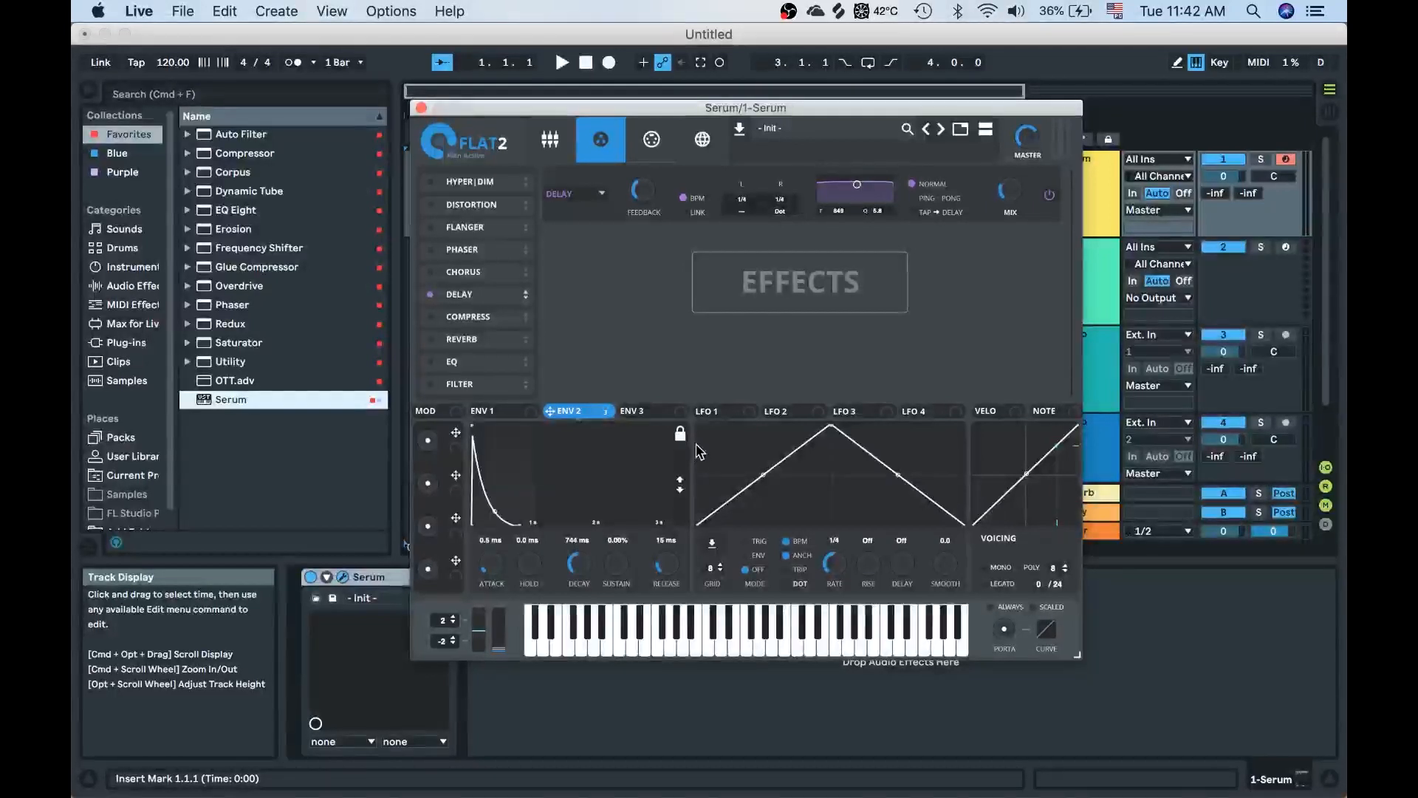
{"action": "left_click_drag", "start_coordinate": [717, 110], "coordinate": [721, 112]}
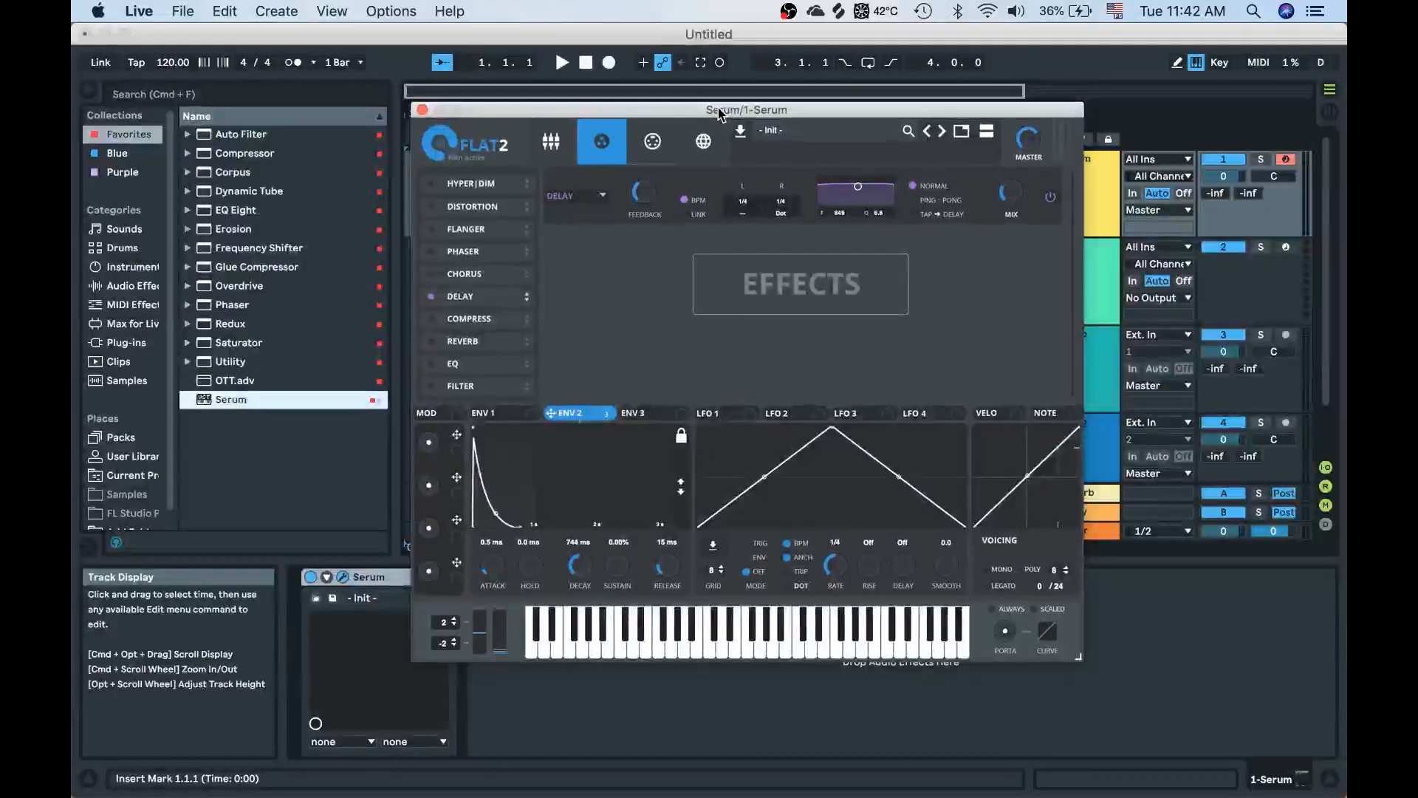
Step: Play a series of notes to audition the dotted delay
{"action": "key", "text": "g"}
{"action": "key", "text": "h"}
{"action": "key", "text": "a"}
{"action": "key", "text": "f"}
{"action": "key", "text": "g"}
{"action": "key", "text": "s"}
{"action": "key", "text": "g"}
{"action": "key", "text": "j"}
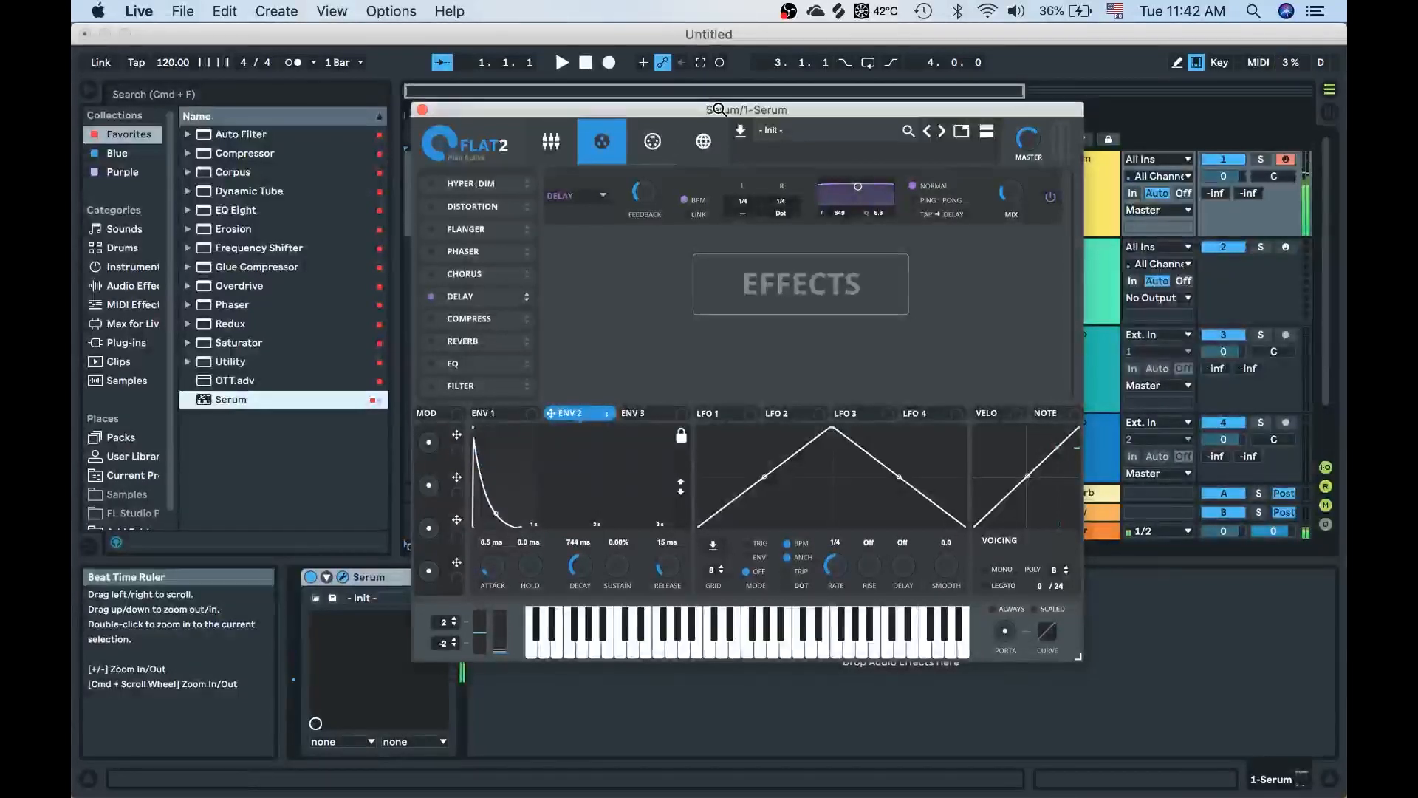
Step: Switch the delay mode to Ping-Pong and play notes to test it
{"action": "left_click", "coordinate": [924, 201]}
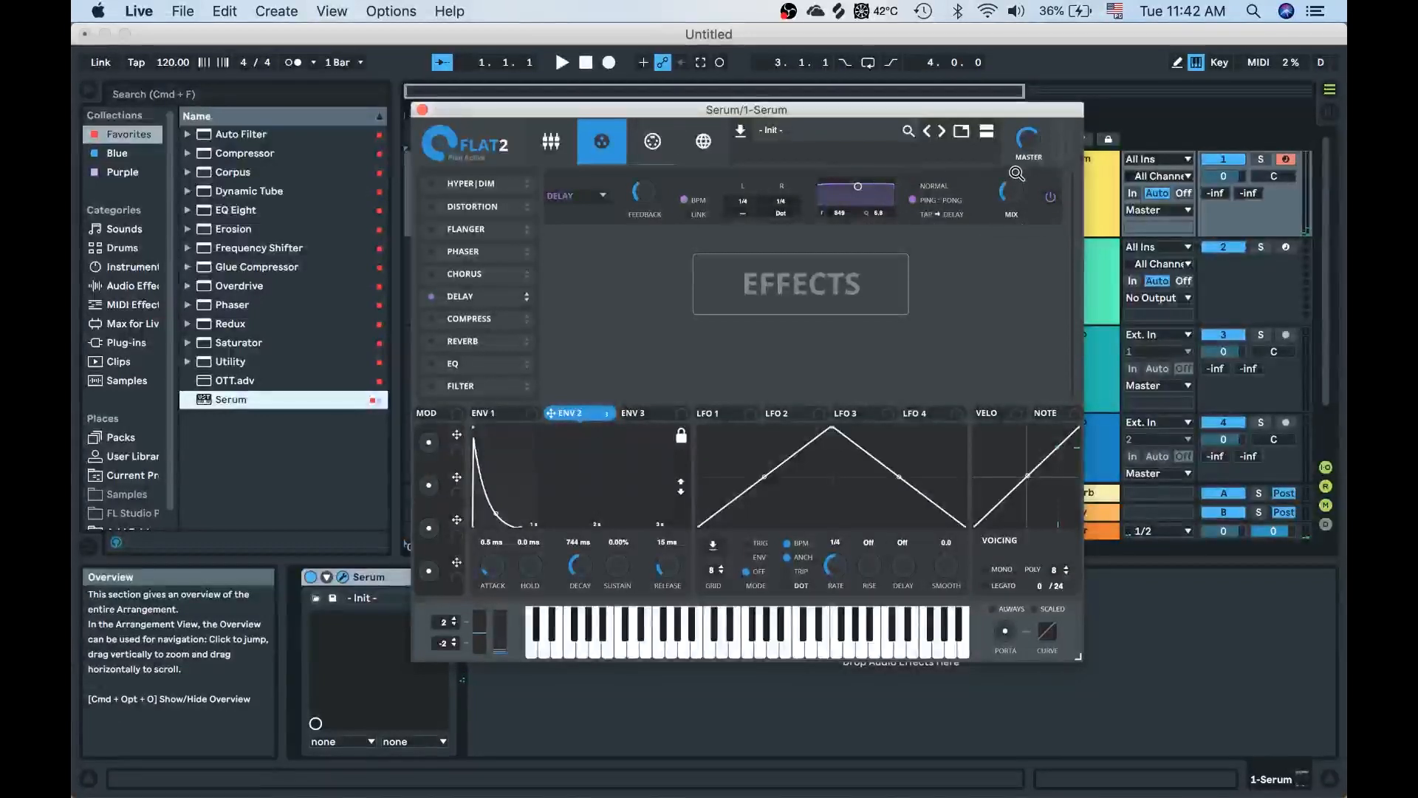
{"action": "key", "text": "f"}
{"action": "key", "text": "g"}
{"action": "key", "text": "s"}
{"action": "key", "text": "f"}
{"action": "key", "text": "h"}
{"action": "key", "text": "k"}
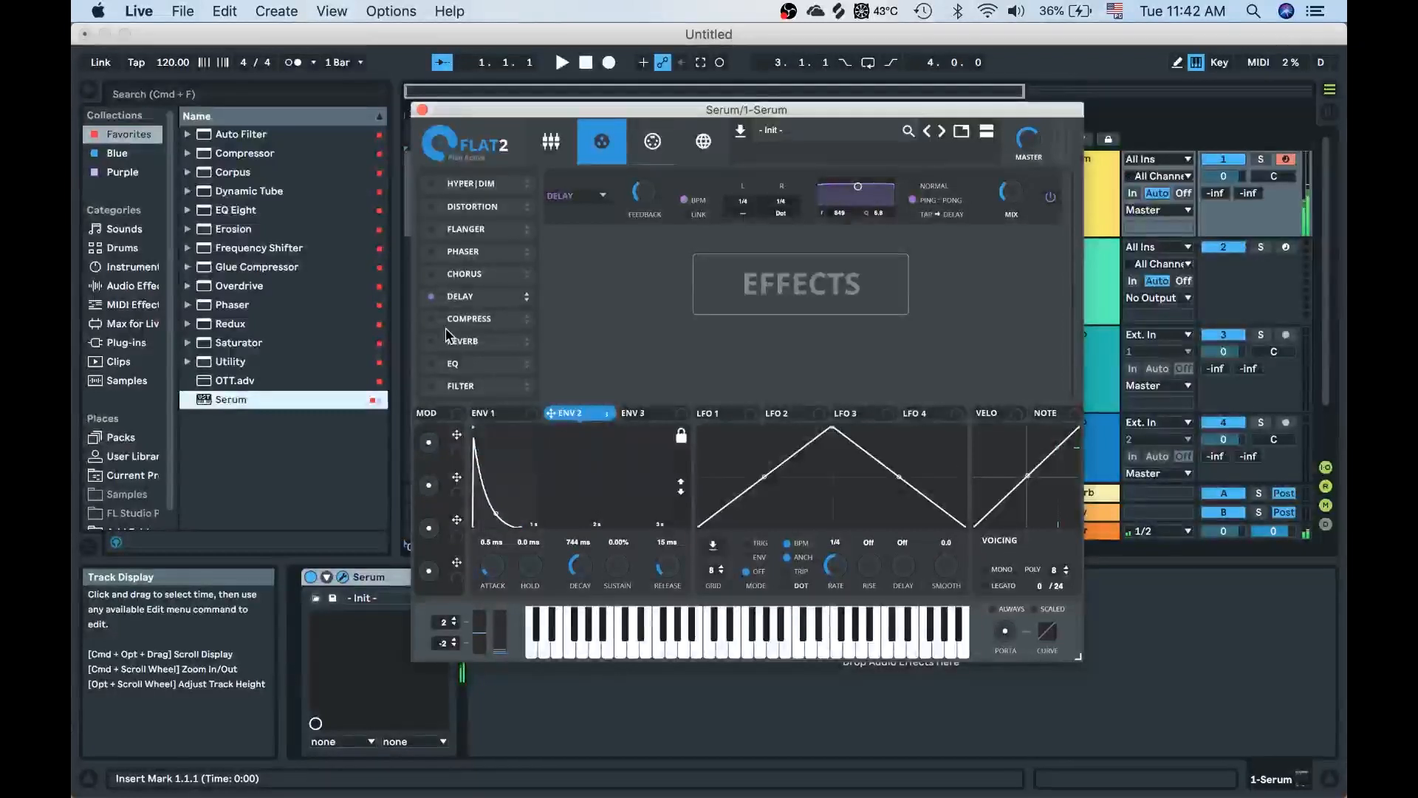
Step: Enable the Reverb effect, increase its size, and play a phrase to hear the result
{"action": "left_click", "coordinate": [432, 341]}
{"action": "mouse_move", "coordinate": [1019, 262]}
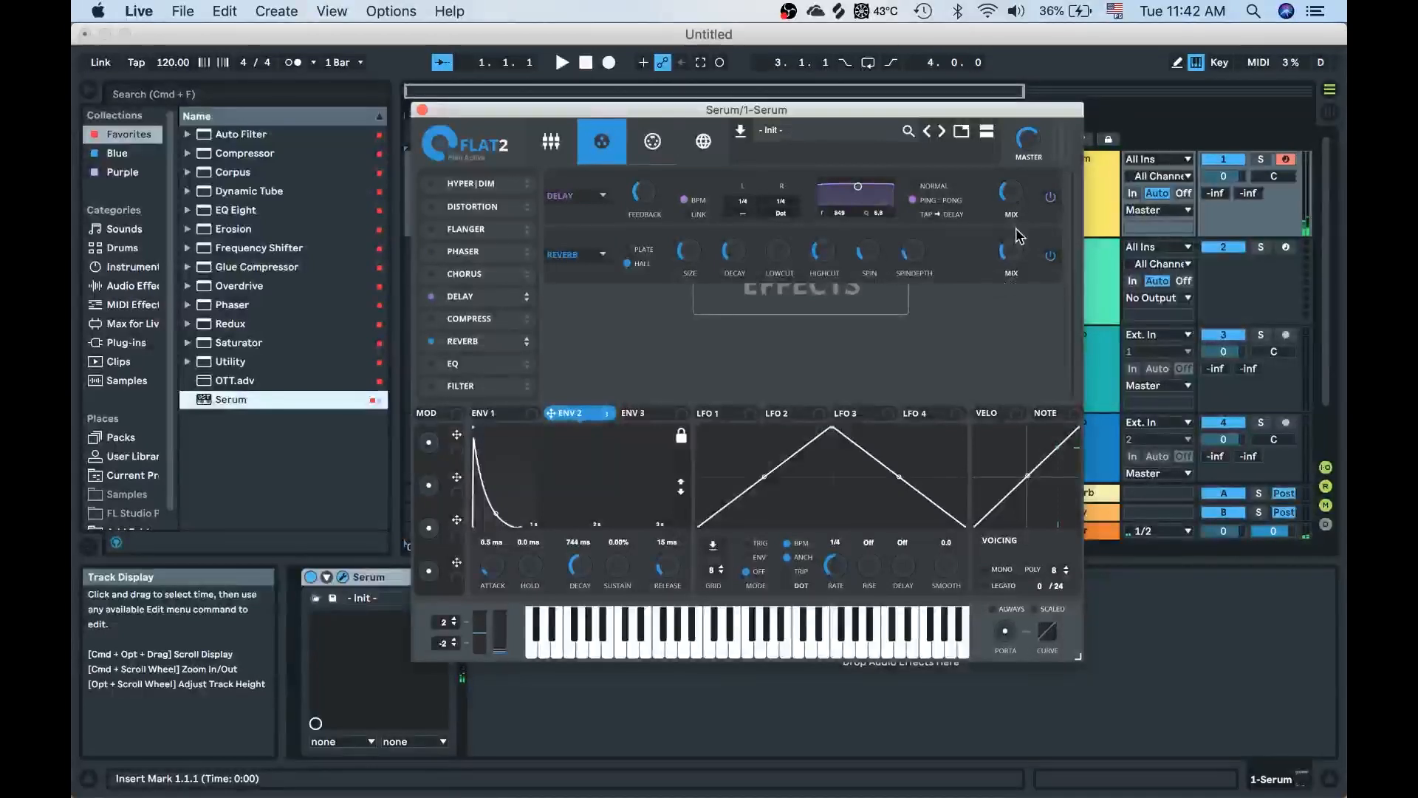
{"action": "left_click_drag", "start_coordinate": [698, 257], "coordinate": [698, 206]}
{"action": "key", "text": "f"}
{"action": "key", "text": "g"}
{"action": "key", "text": "h"}
{"action": "key", "text": "k"}
{"action": "key", "text": "j"}
{"action": "key", "text": "h"}
{"action": "key", "text": "d"}
{"action": "key", "text": "s"}
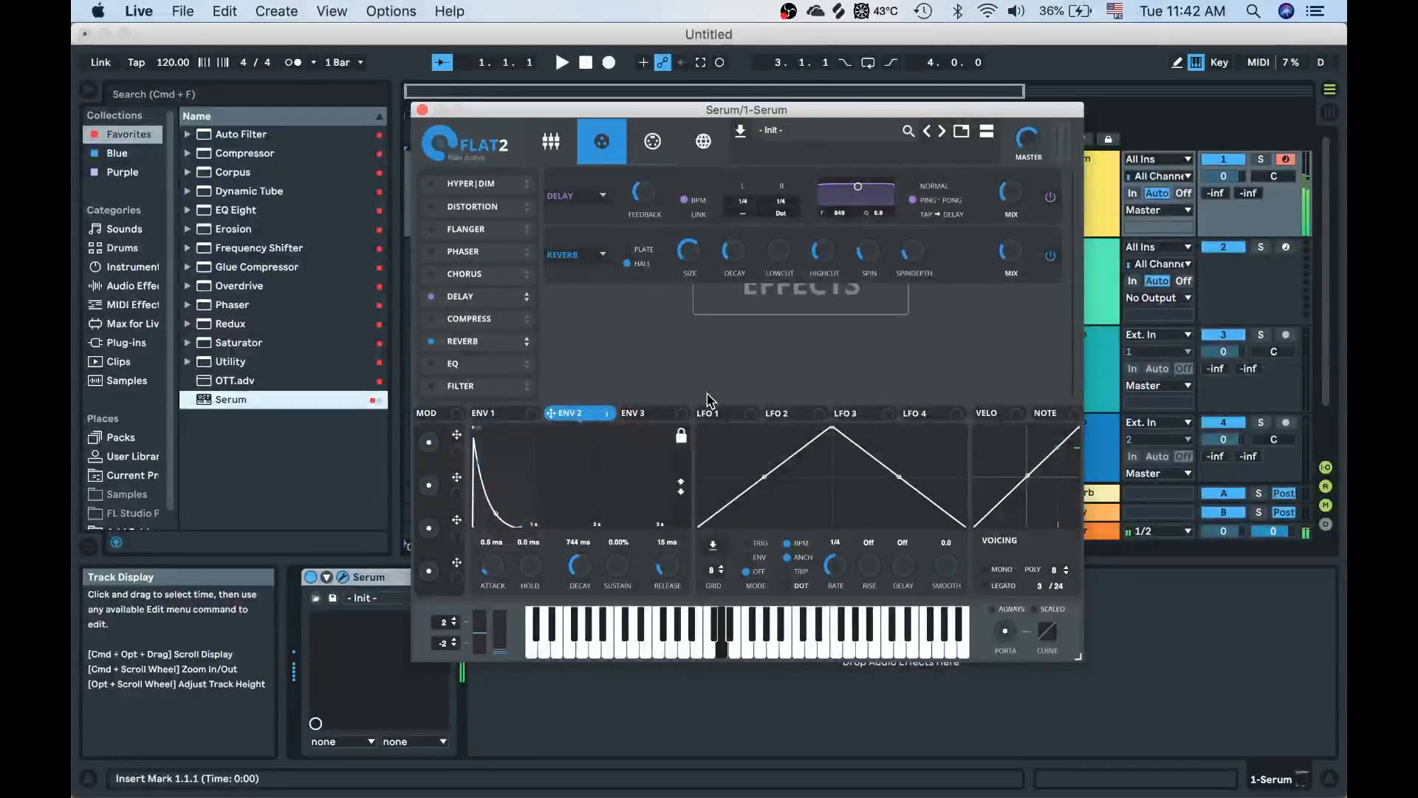
Step: Enable the Compress effect, raise its gain, and play a melody to audition the louder pluck
{"action": "left_click", "coordinate": [430, 318]}
{"action": "left_click_drag", "start_coordinate": [835, 266], "coordinate": [831, 233]}
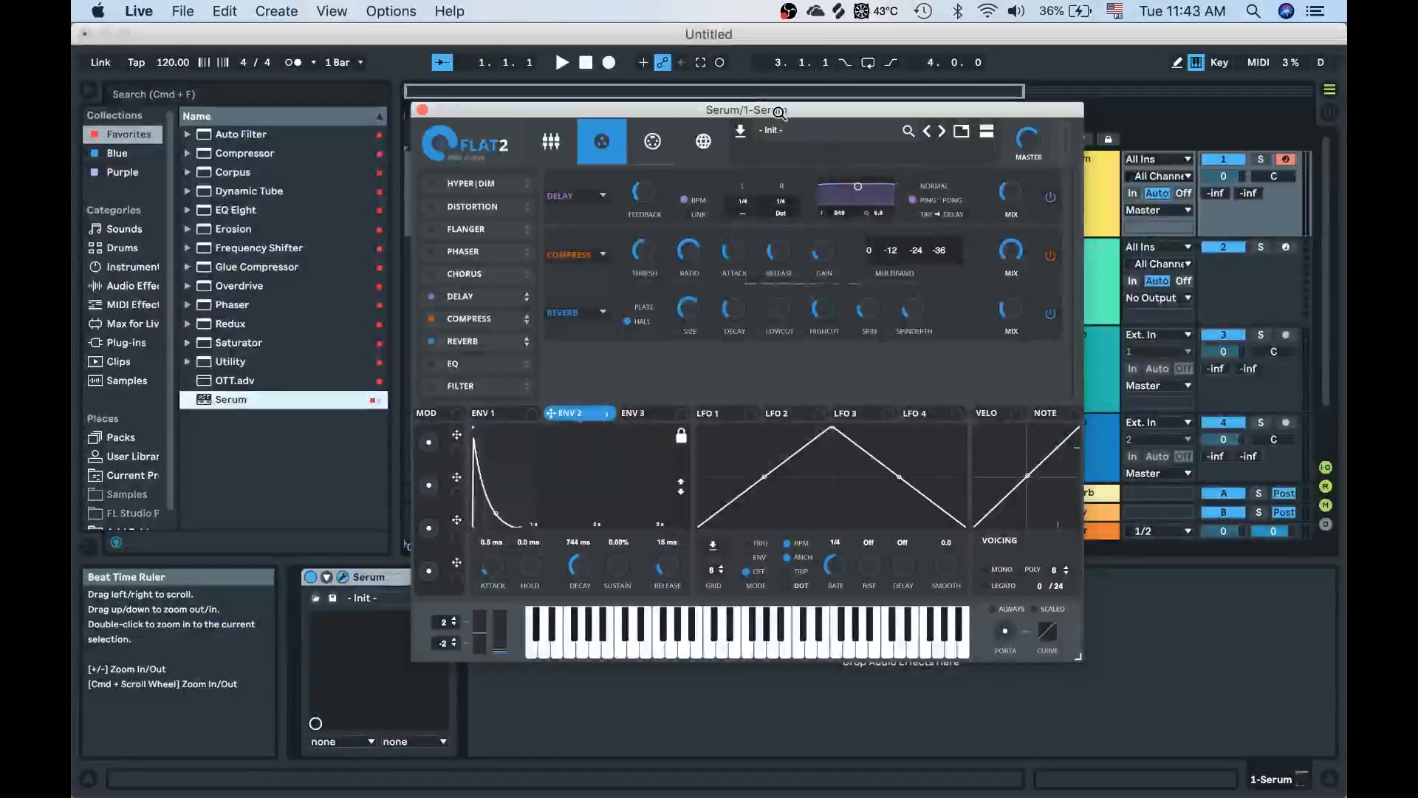
{"action": "key", "text": "f"}
{"action": "key", "text": "g"}
{"action": "key", "text": "h"}
{"action": "key", "text": "l"}
{"action": "key", "text": "h"}
{"action": "key", "text": "f"}
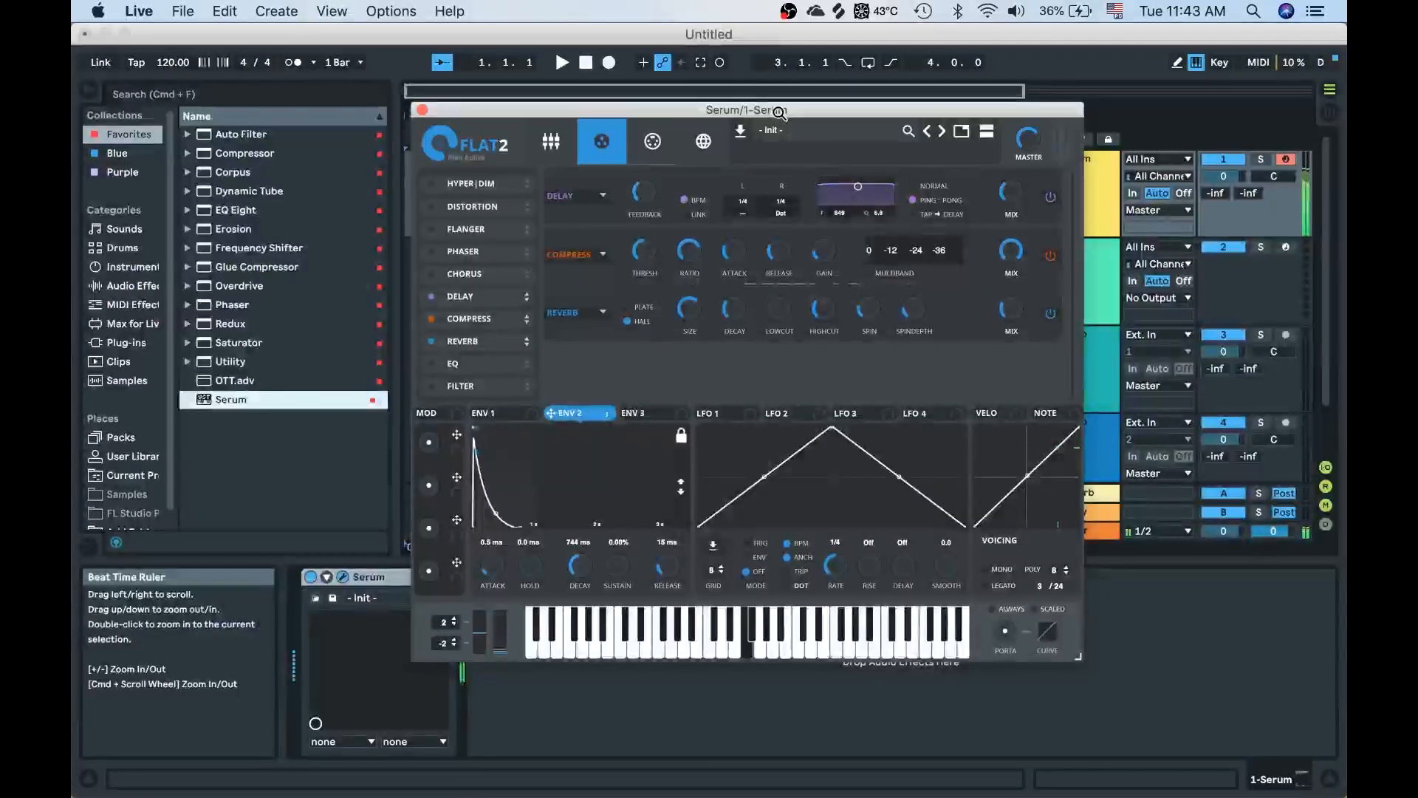
{"action": "key", "text": "y"}
{"action": "key", "text": "h"}
{"action": "key", "text": "g"}
{"action": "key", "text": "f"}
{"action": "key", "text": "d"}
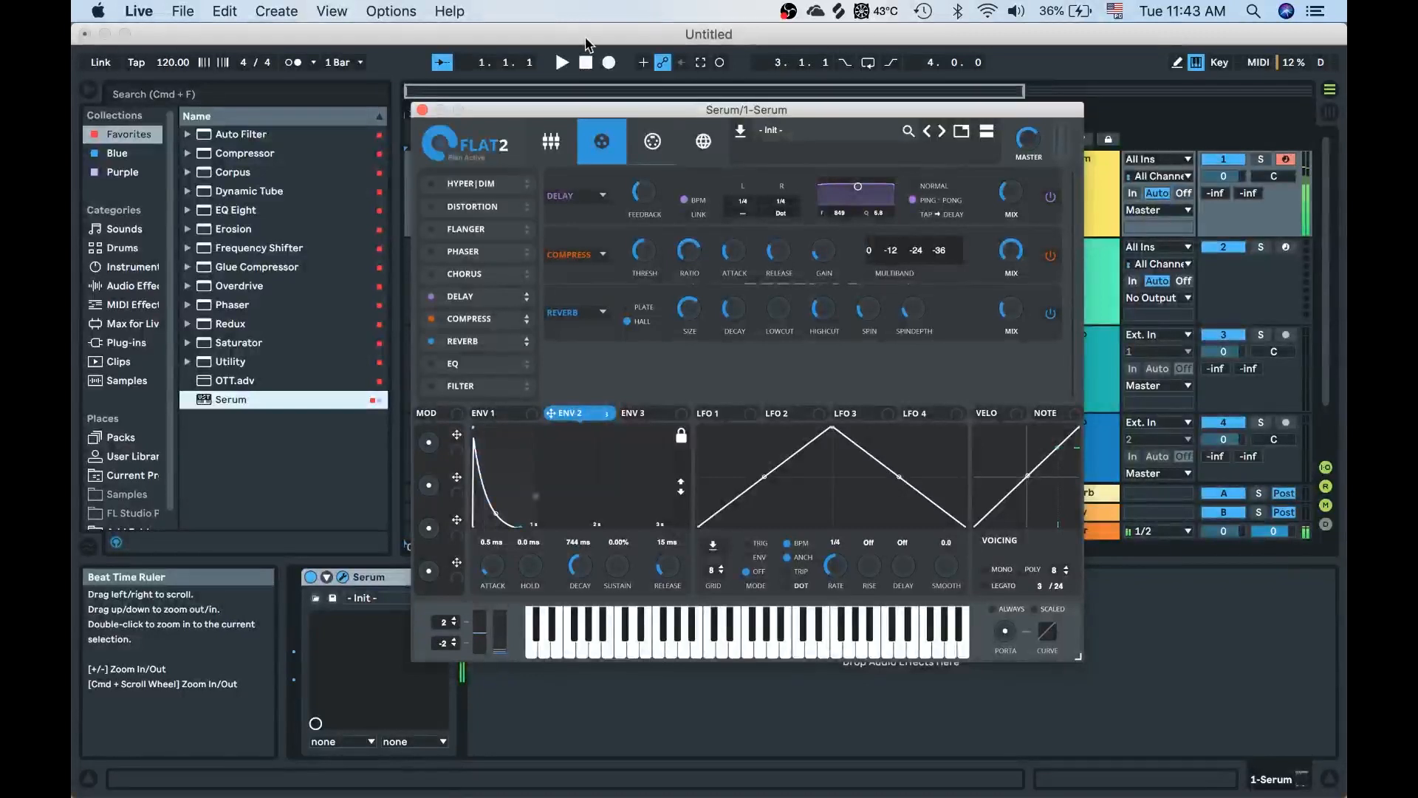
Step: Enable the Chorus effect and raise its LPF cutoff
{"action": "left_click", "coordinate": [431, 274]}
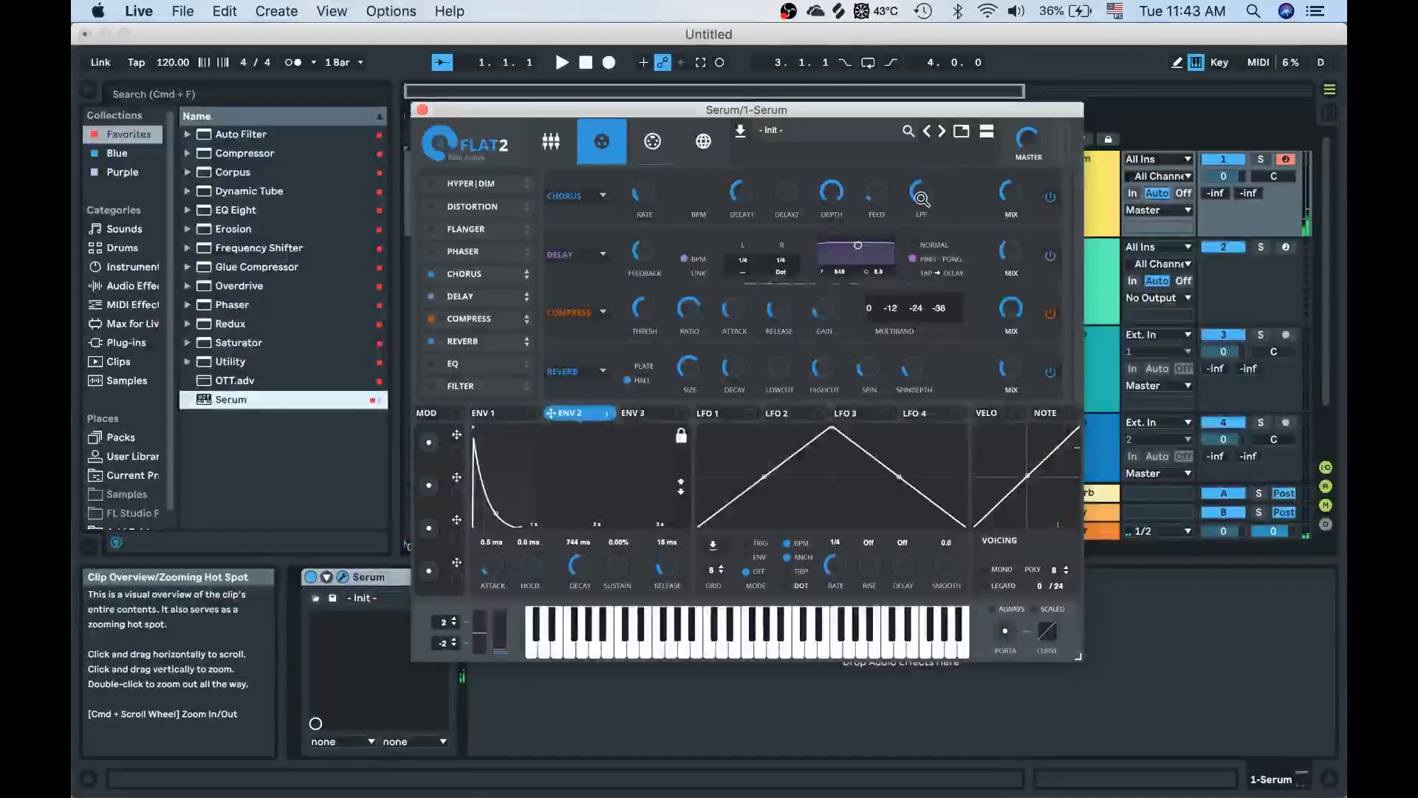
{"action": "left_click_drag", "start_coordinate": [932, 199], "coordinate": [920, 120]}
{"action": "left_click_drag", "start_coordinate": [917, 24], "coordinate": [919, 34]}
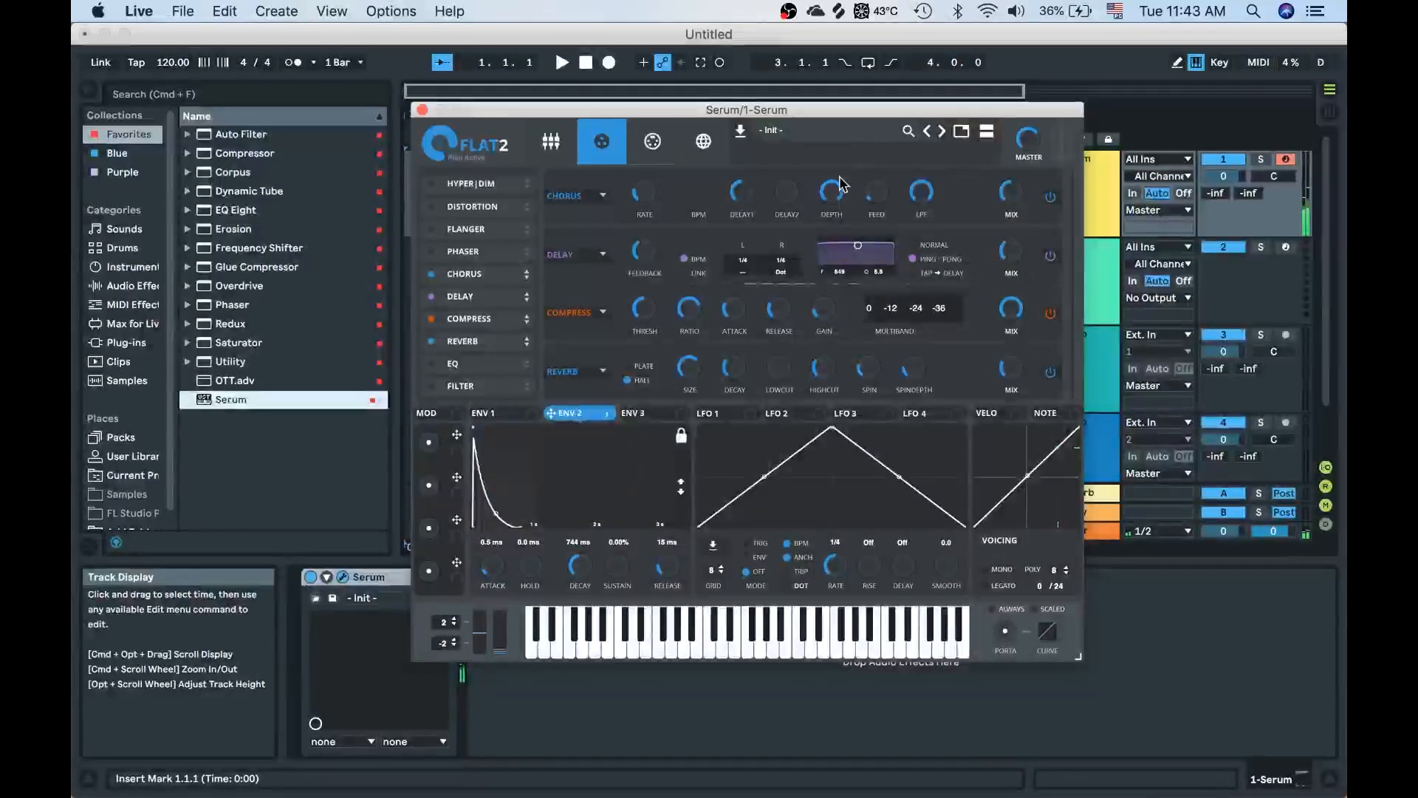
Step: Lower the chorus depth and adjust its Delay 1 and Delay 2 times while testing with notes
{"action": "left_click_drag", "start_coordinate": [830, 194], "coordinate": [833, 333]}
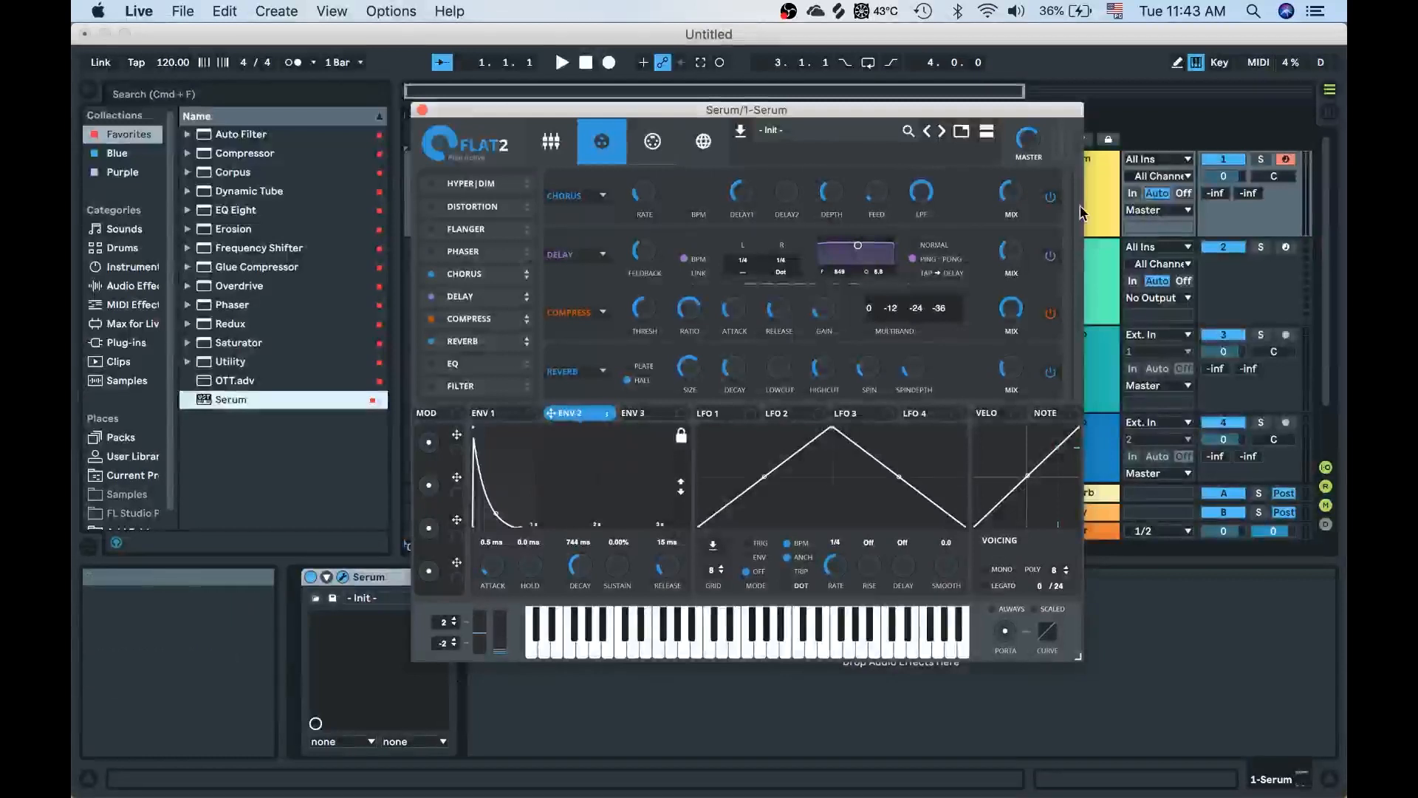
{"action": "key", "text": "f"}
{"action": "key", "text": "h"}
{"action": "left_click_drag", "start_coordinate": [741, 194], "coordinate": [739, 231]}
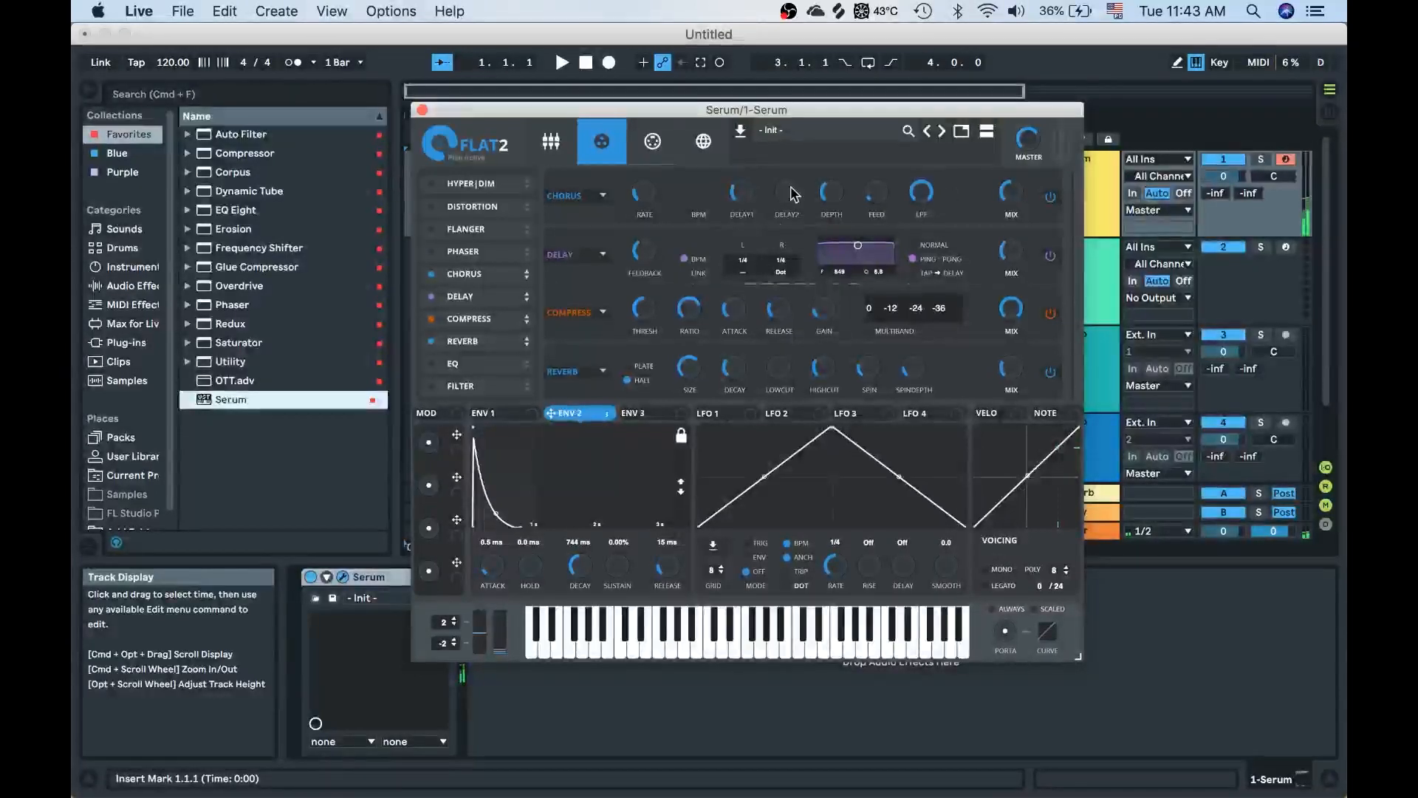
{"action": "left_click_drag", "start_coordinate": [781, 122], "coordinate": [783, 164]}
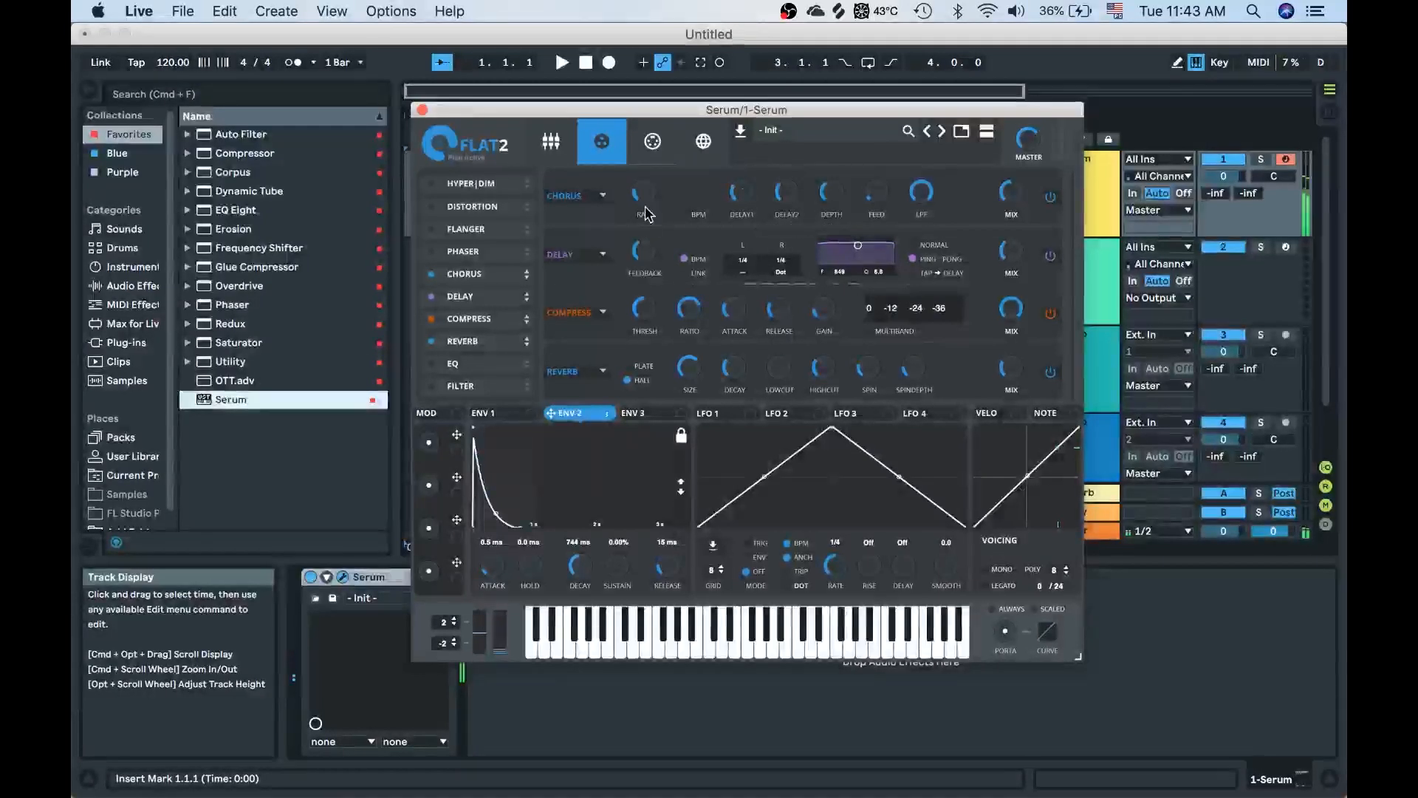
Step: Try a high chorus rate with a test note, and bring the rate back down to a moderate setting
{"action": "mouse_move", "coordinate": [645, 199]}
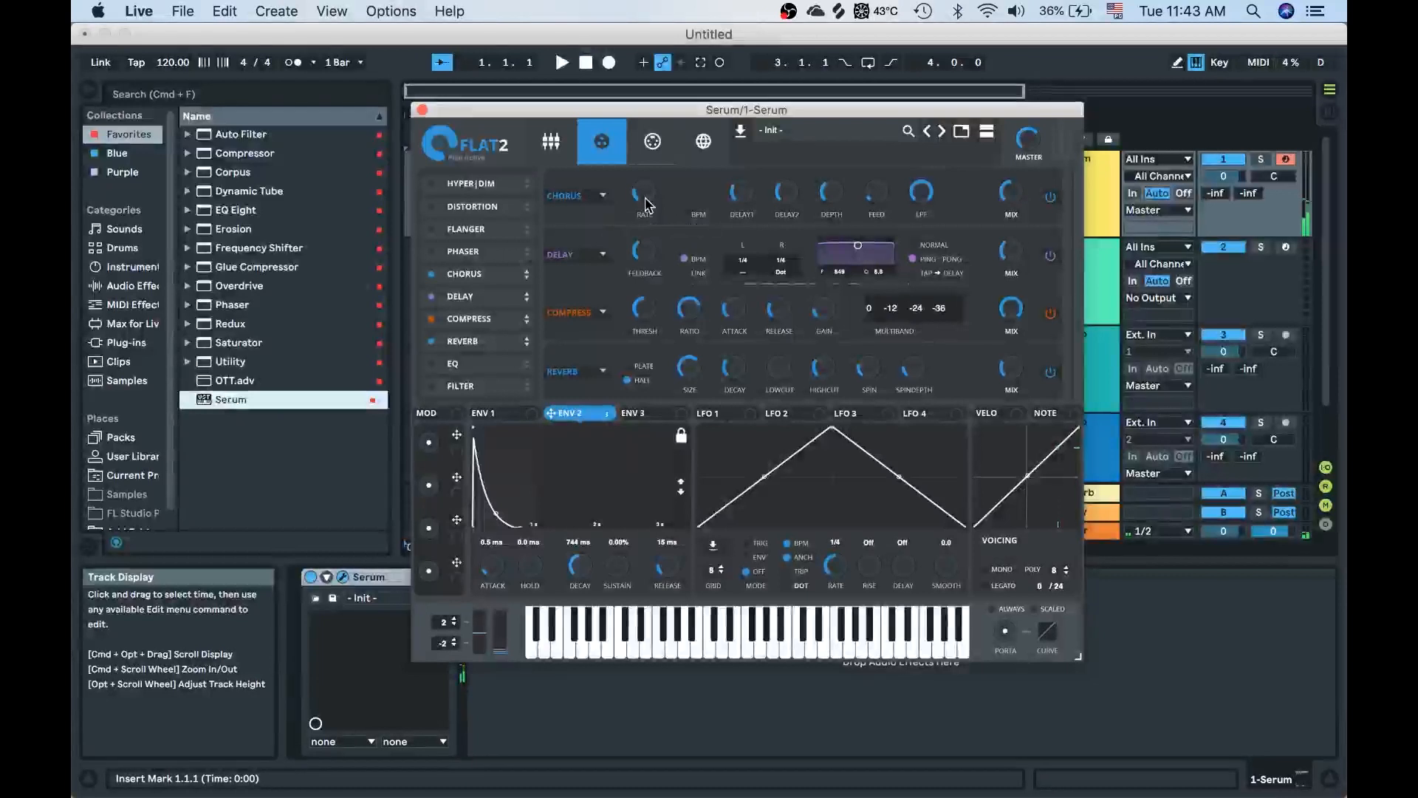
{"action": "left_click_drag", "start_coordinate": [645, 204], "coordinate": [638, 133]}
{"action": "key", "text": "f"}
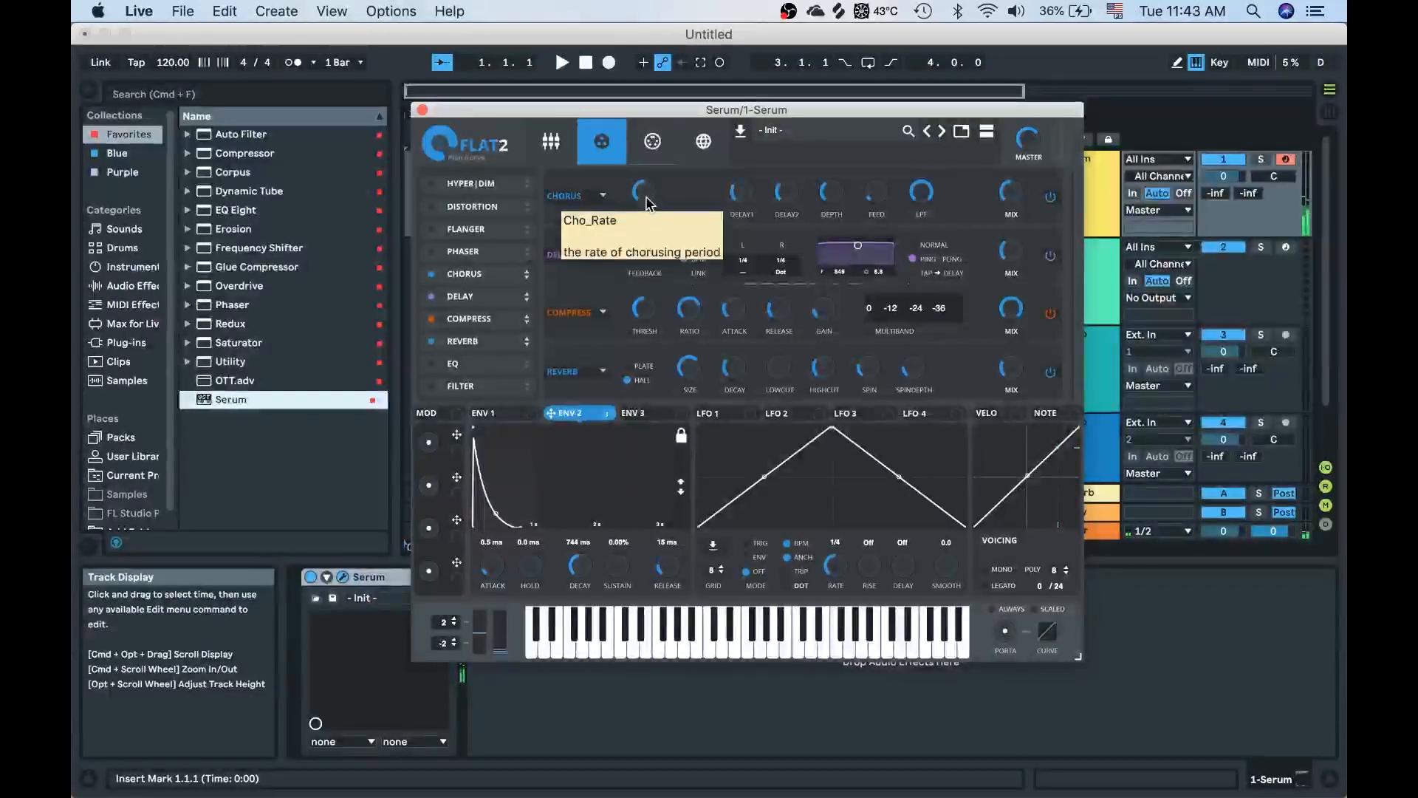
{"action": "left_click_drag", "start_coordinate": [648, 203], "coordinate": [644, 227]}
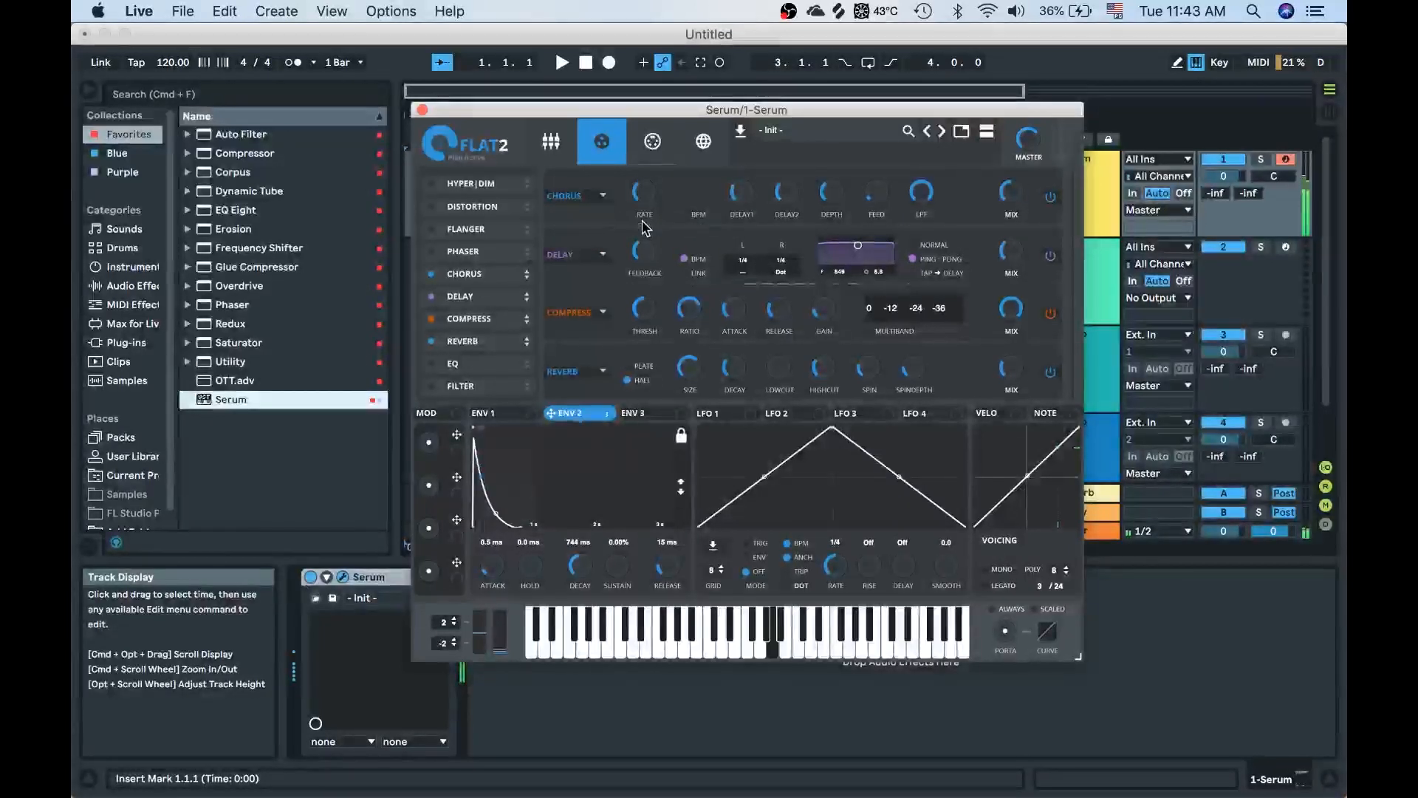